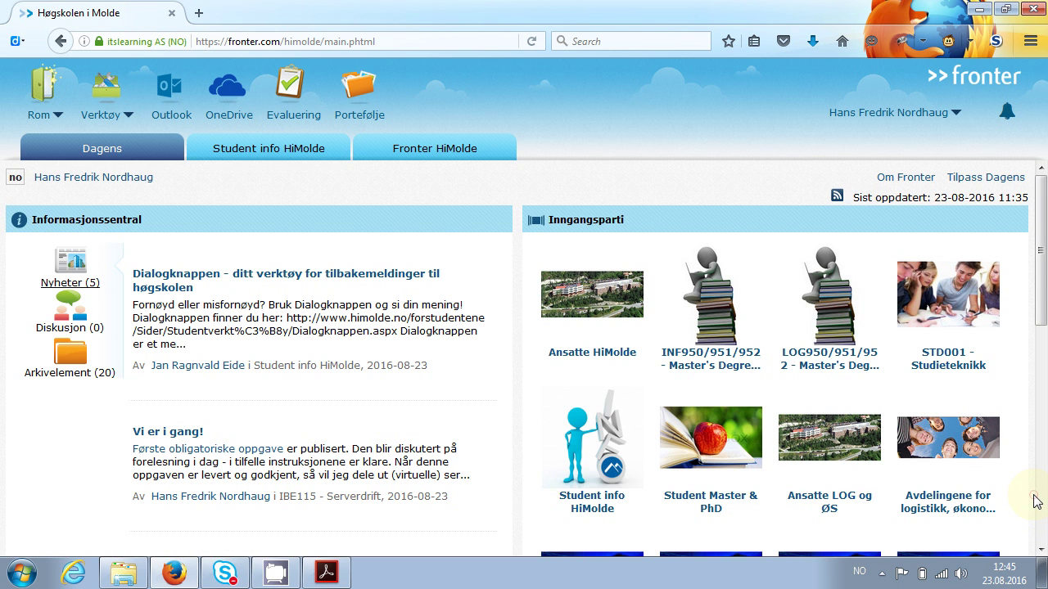
Scroll the Fronter tiles and open the IBE115 - Serverdrift course room
scroll(1037, 501, "down", 3)
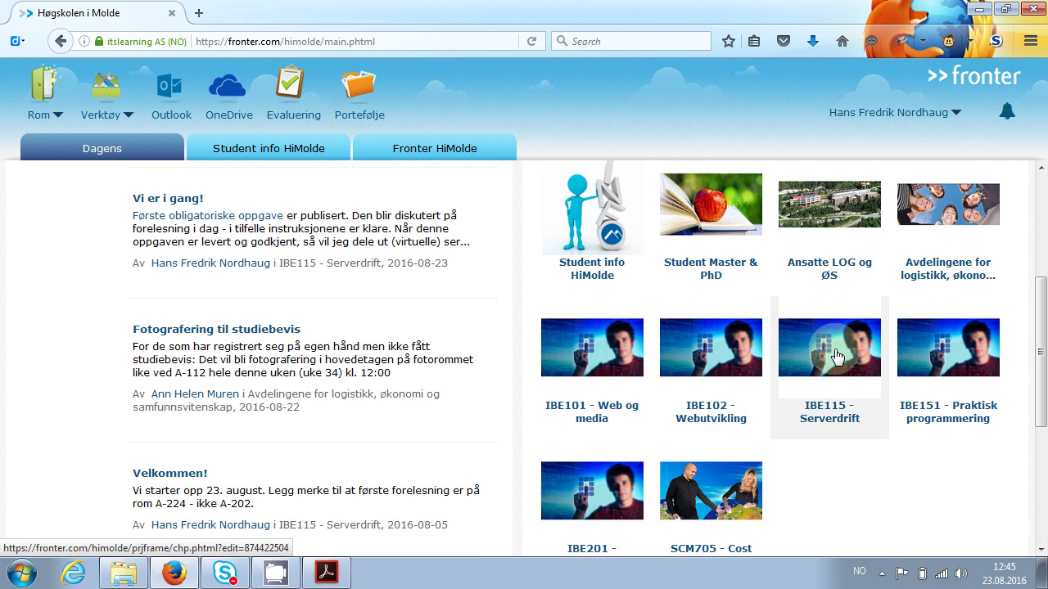
left_click(836, 355)
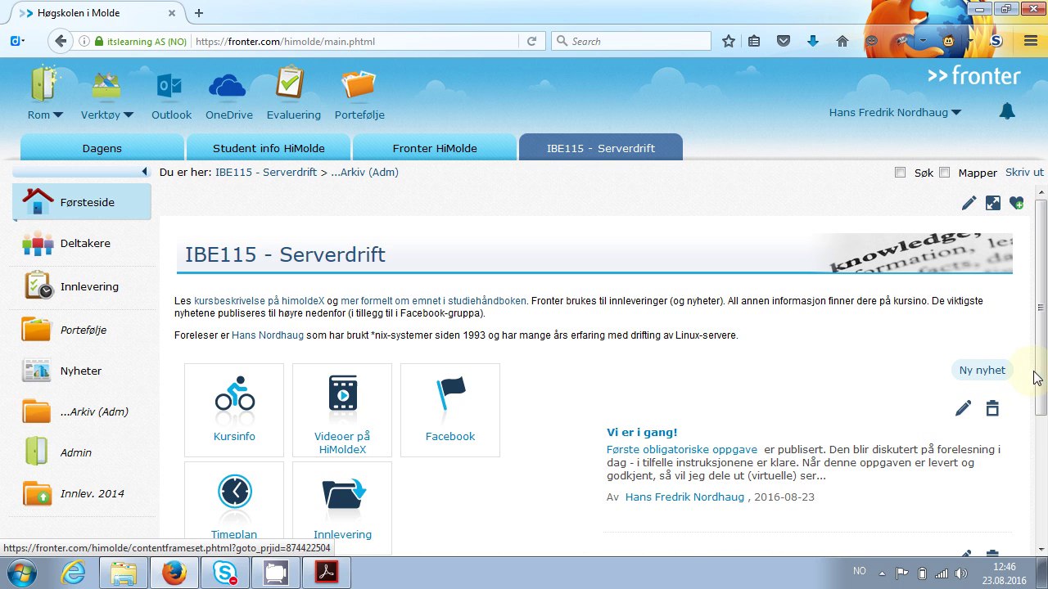
left_click_drag(1038, 378, 1038, 391)
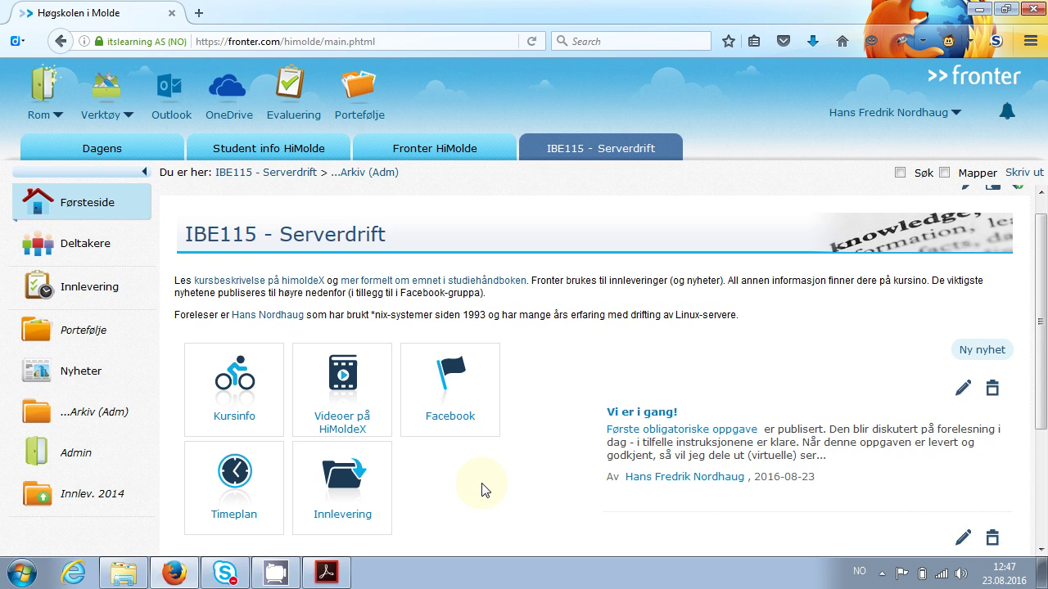
left_click(341, 503)
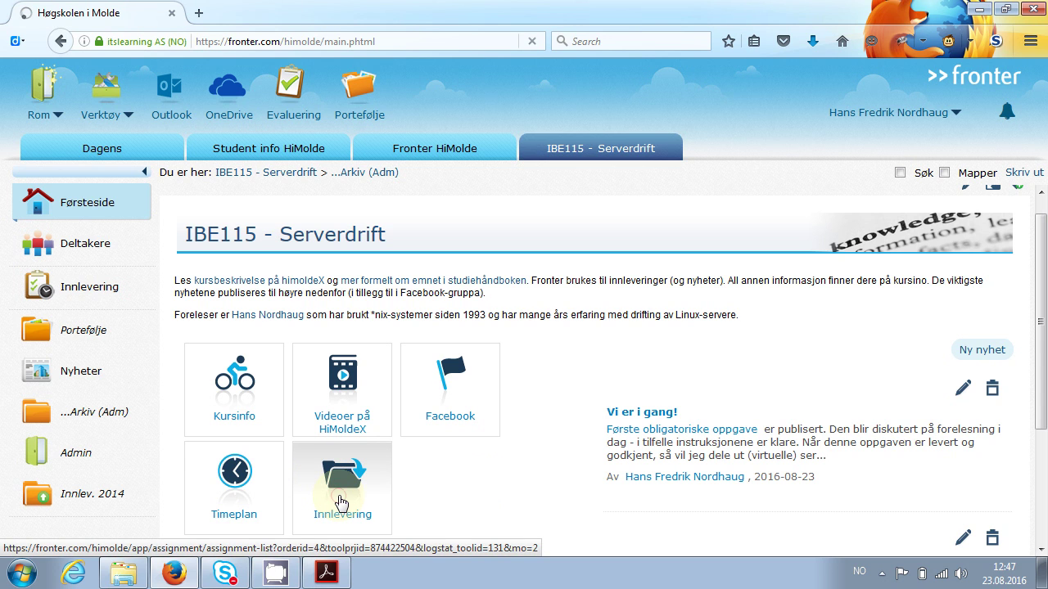
scroll(342, 502, "down", 3)
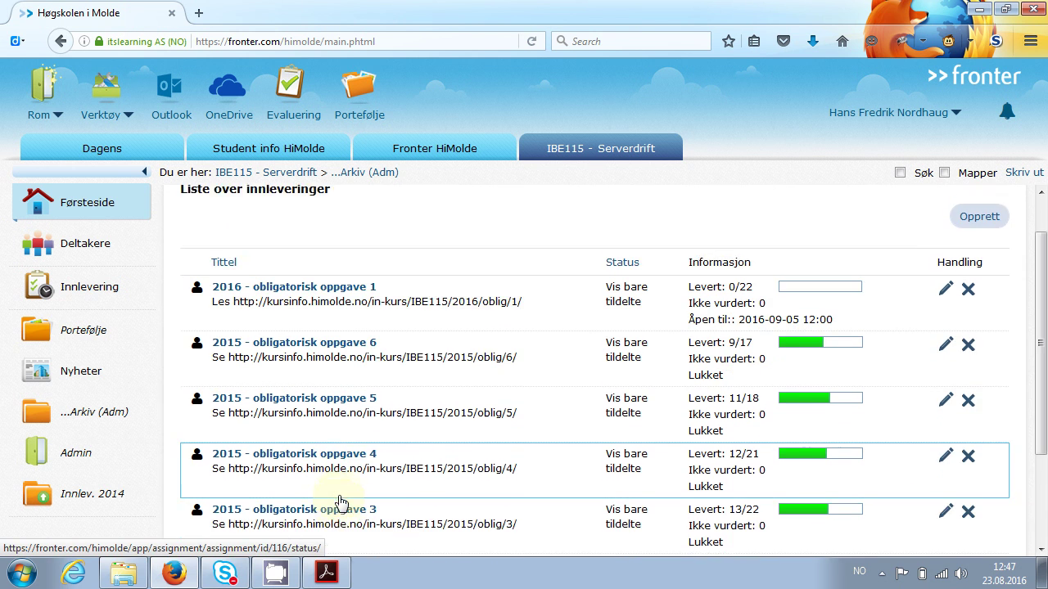
scroll(341, 503, "up", 2)
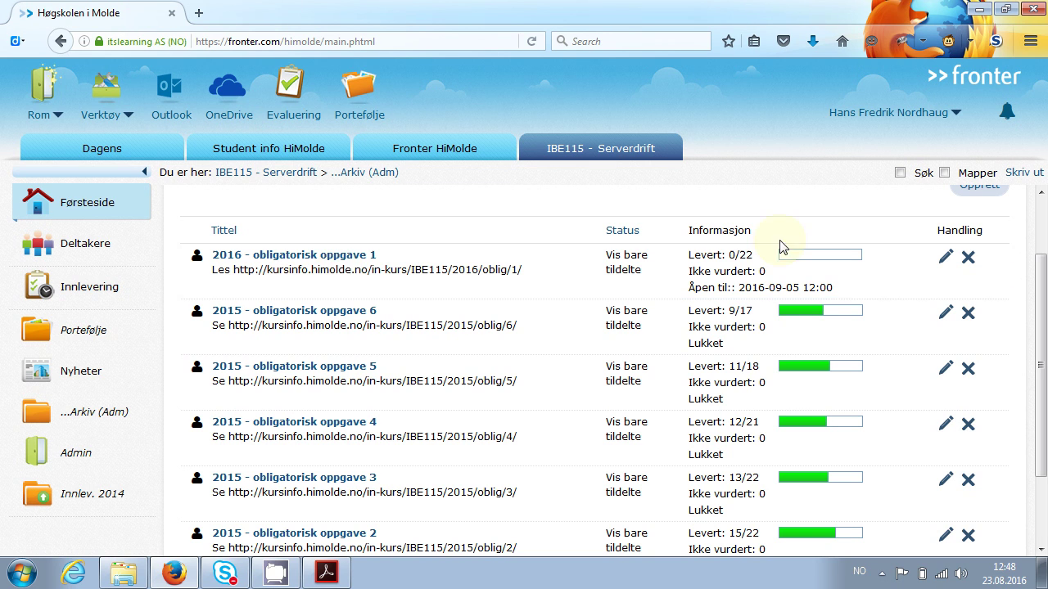
left_click(632, 152)
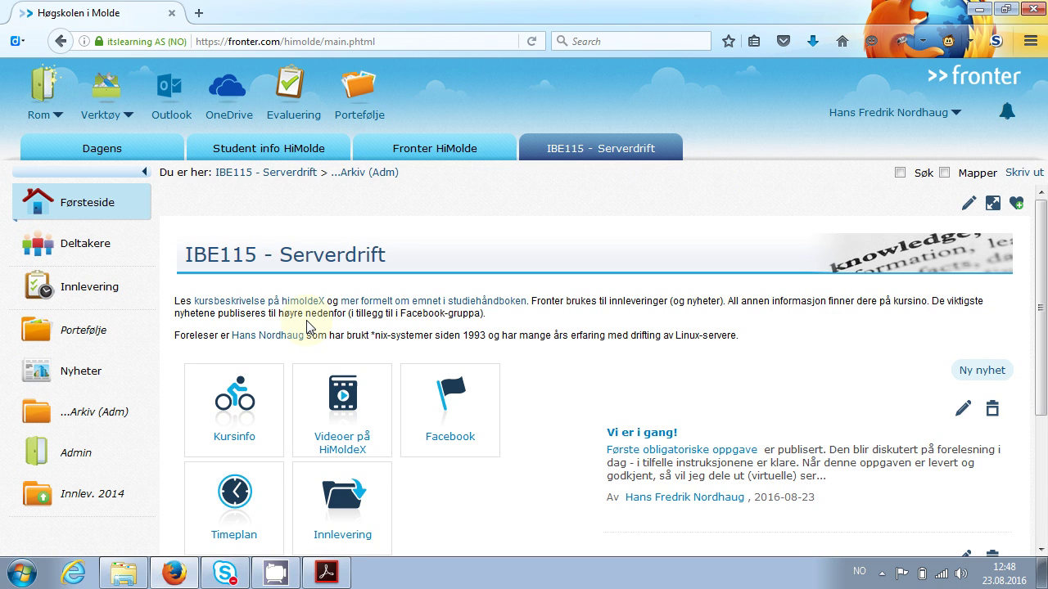
Open the IBE115 Kursinfo page, zoom in, and go to Obligatoriske oppgaver (2016)
left_click(250, 403)
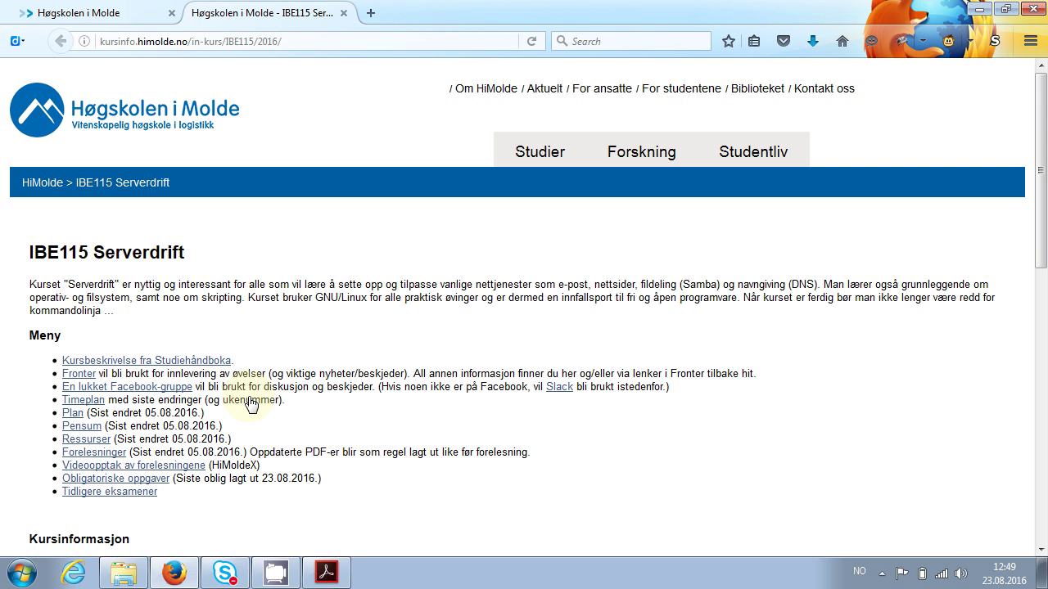
key("ctrl+plus")
key("ctrl+plus")
key("ctrl+plus")
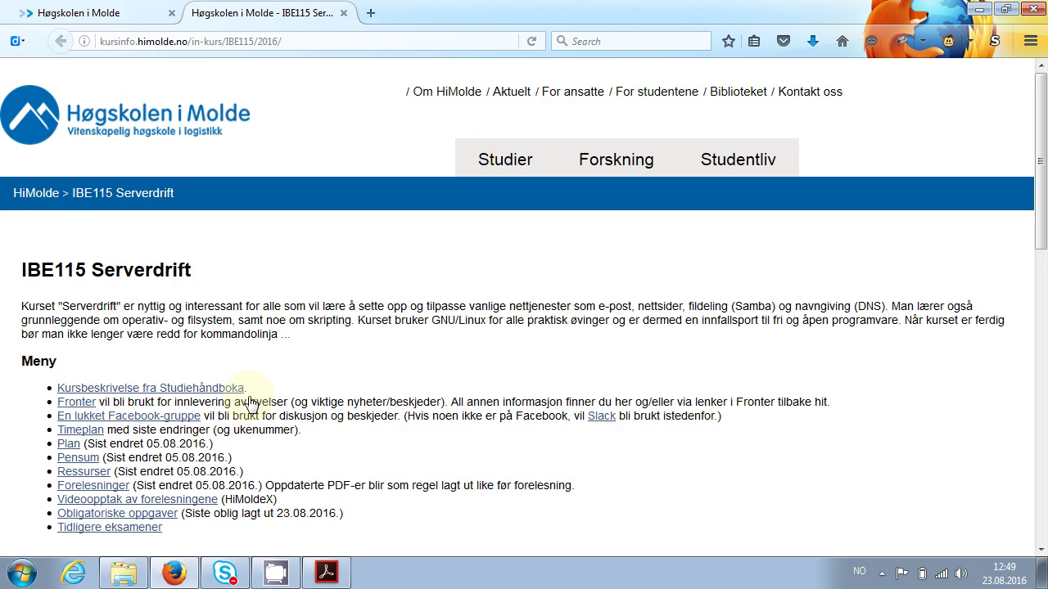
scroll(252, 405, "down", 4)
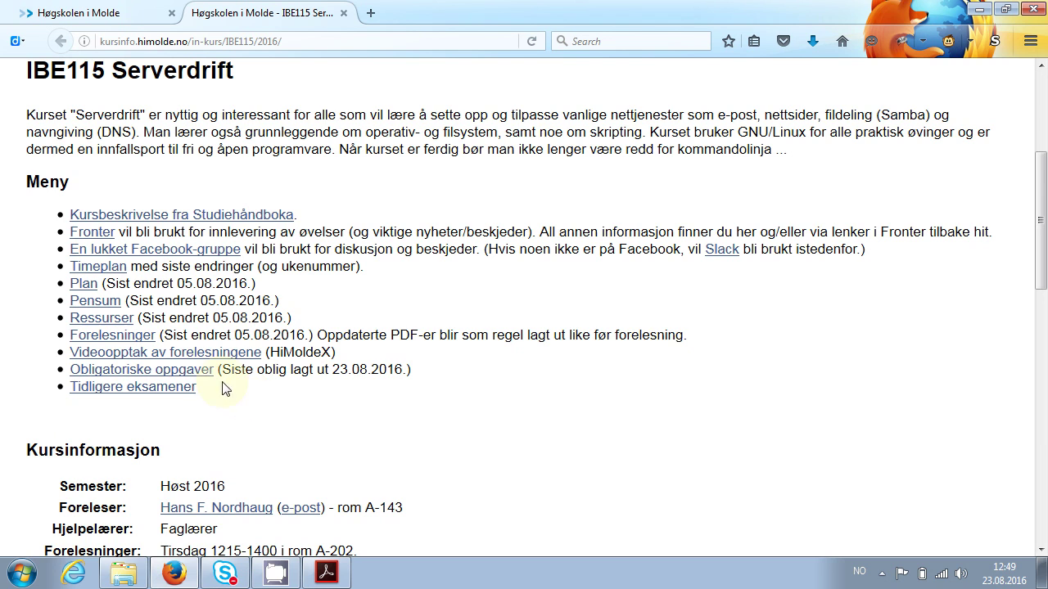
left_click(175, 370)
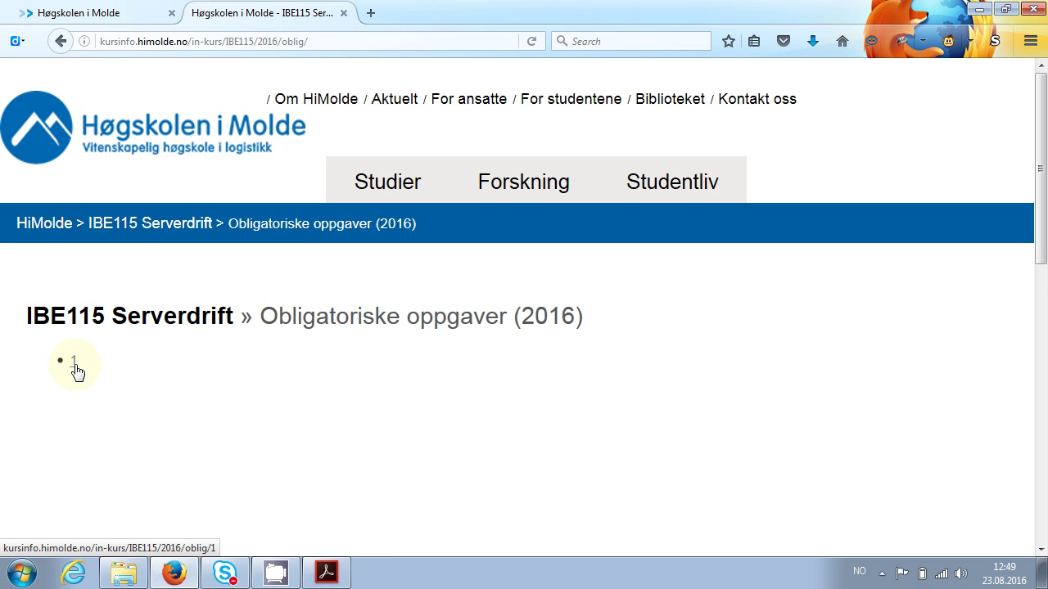
Open assignment 1 and scroll down to its Besvarelse section
left_click(73, 362)
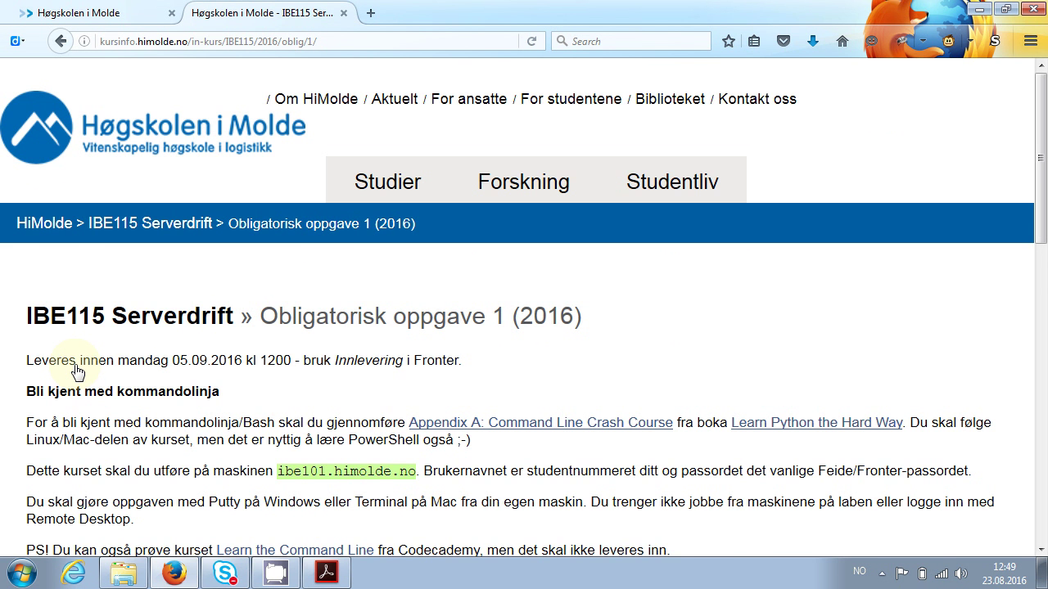
scroll(74, 373, "down", 3)
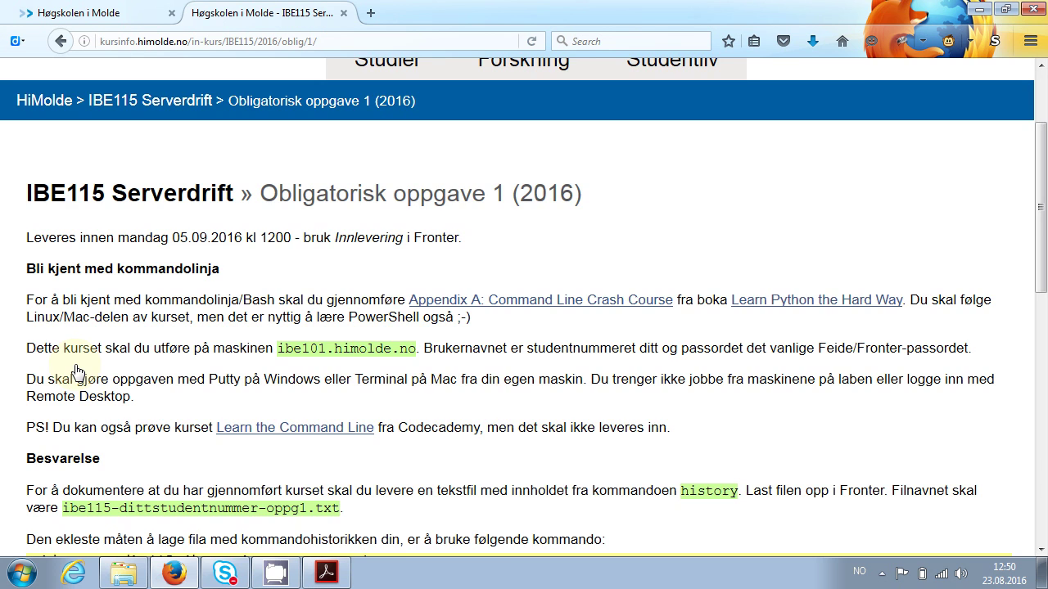
scroll(77, 372, "down", 5)
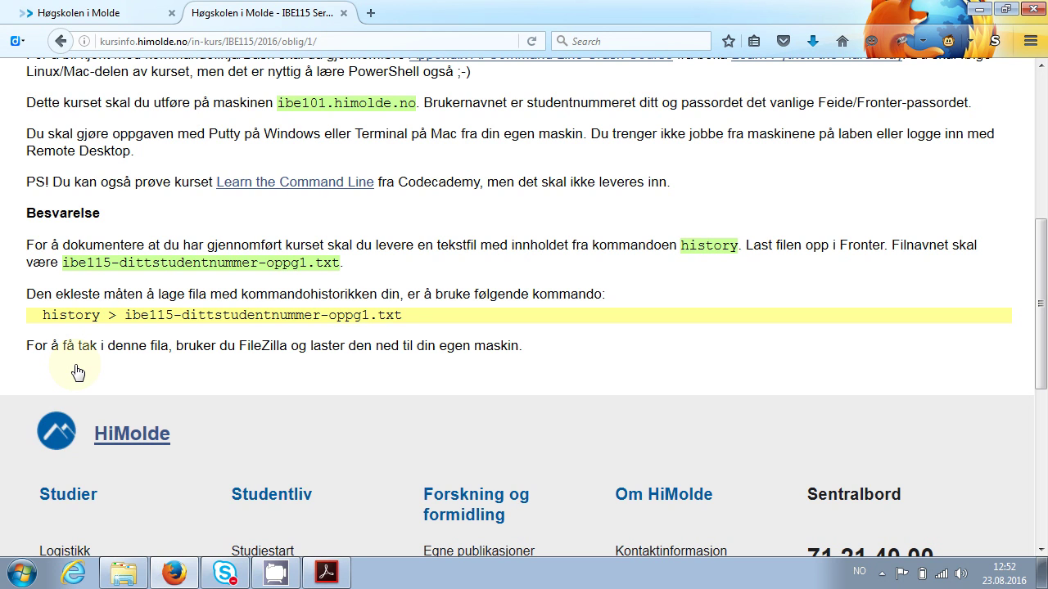
Search 'putty' in the Start menu and launch PuTTY
key("super")
type("p")
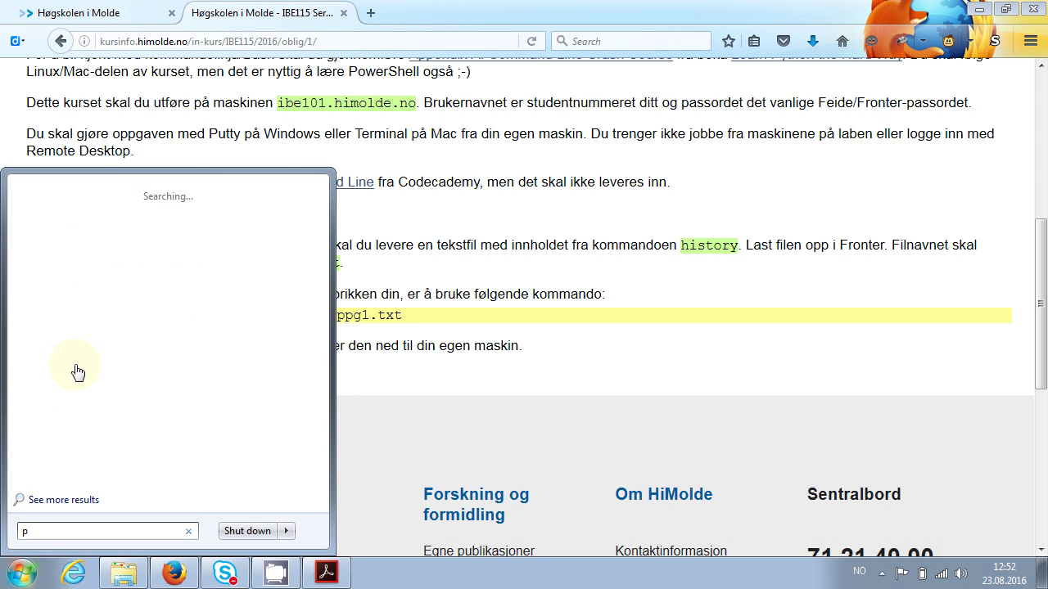
type("utty")
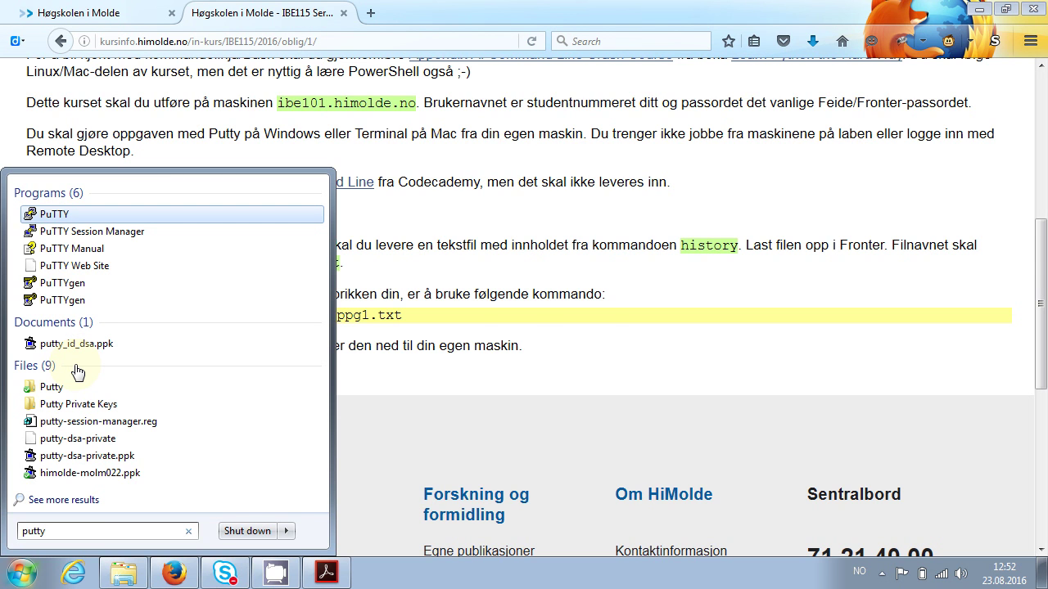
key("Return")
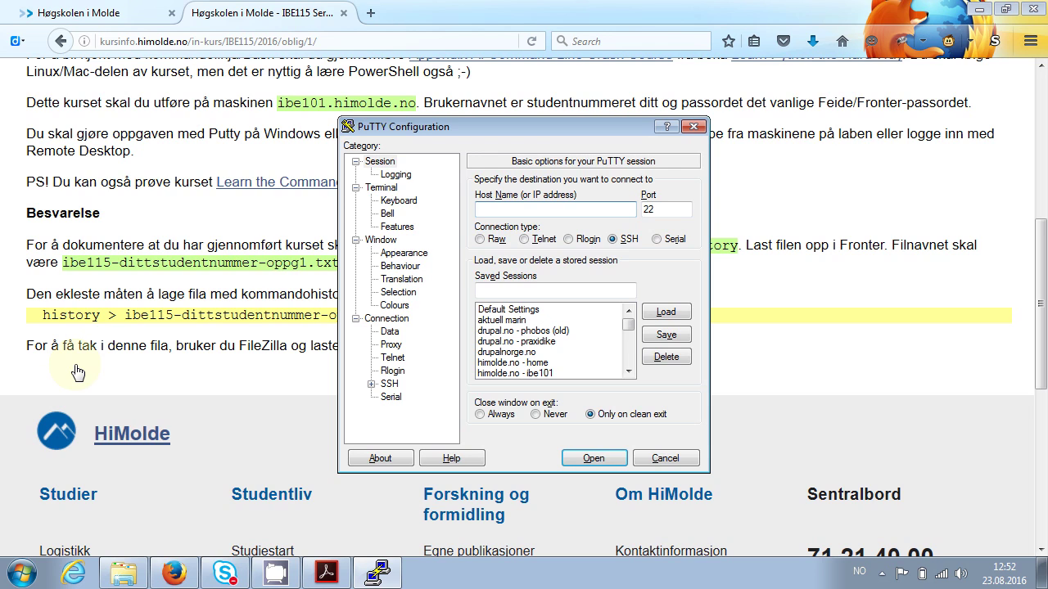
Connect PuTTY to host ibe101.himolde.no
type("ibe101.himolde.no")
key("Return")
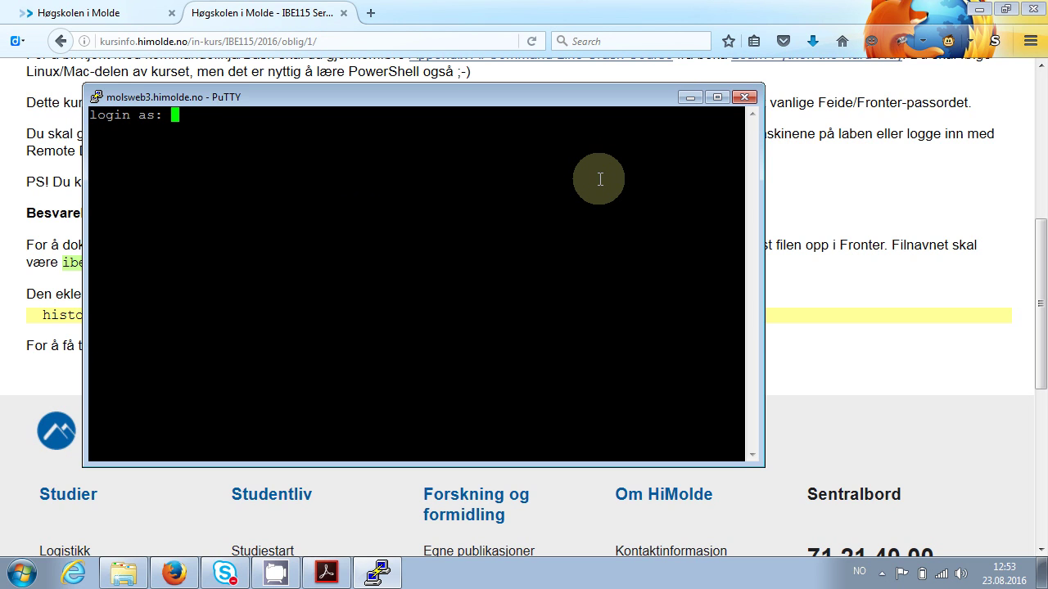
Attempt a login with the student username and password, then close the failed session
type("891530")
key("Return")
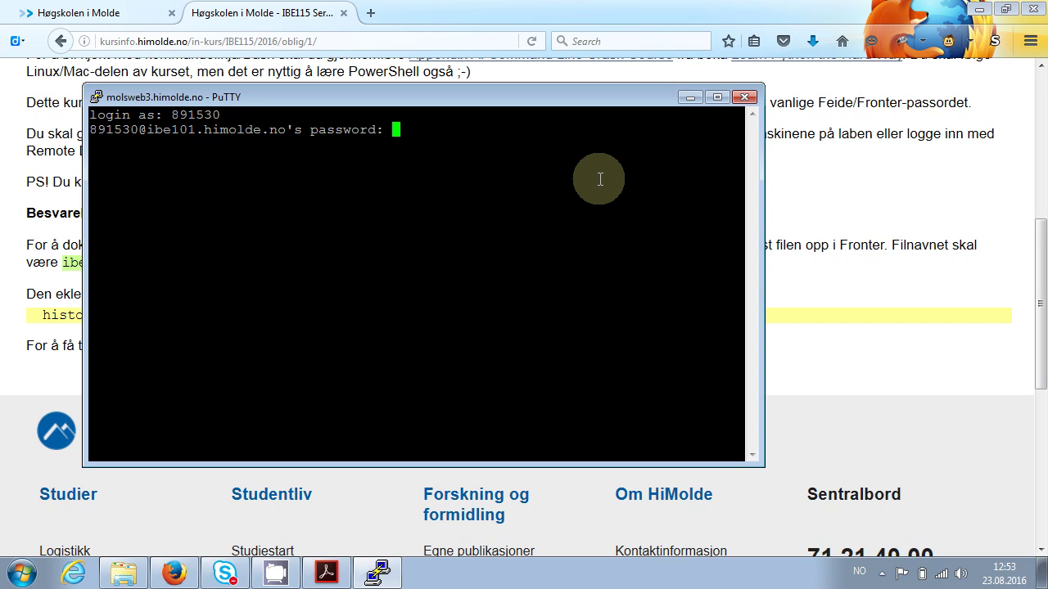
key("Return")
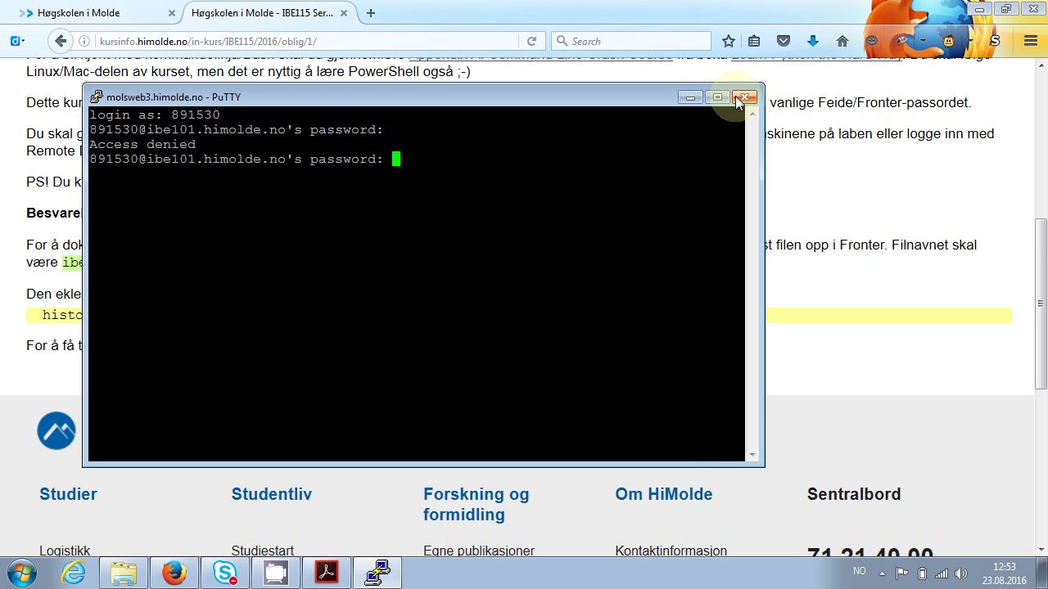
left_click(746, 98)
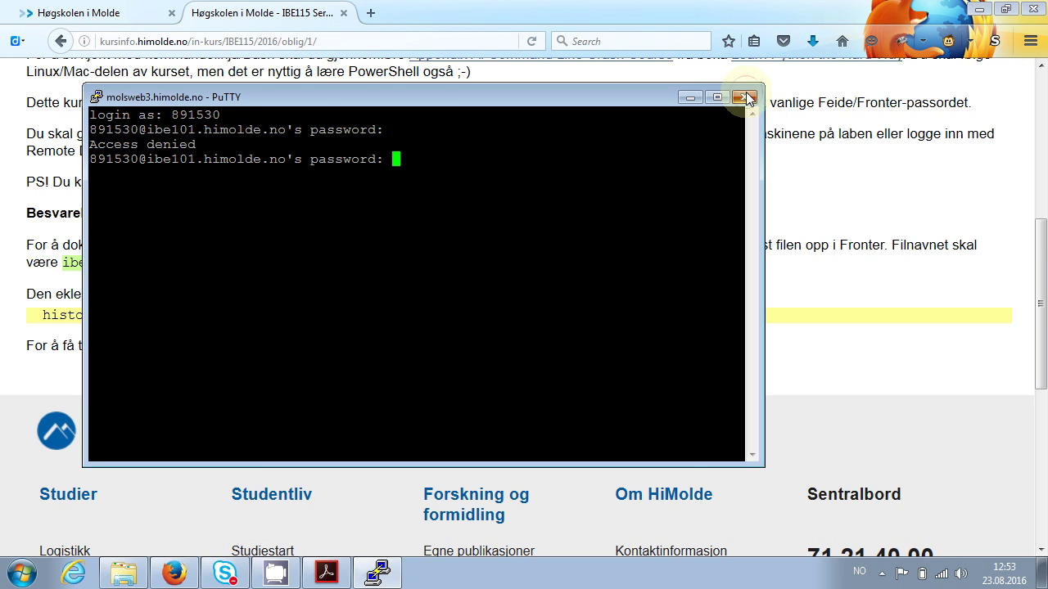
key("Return")
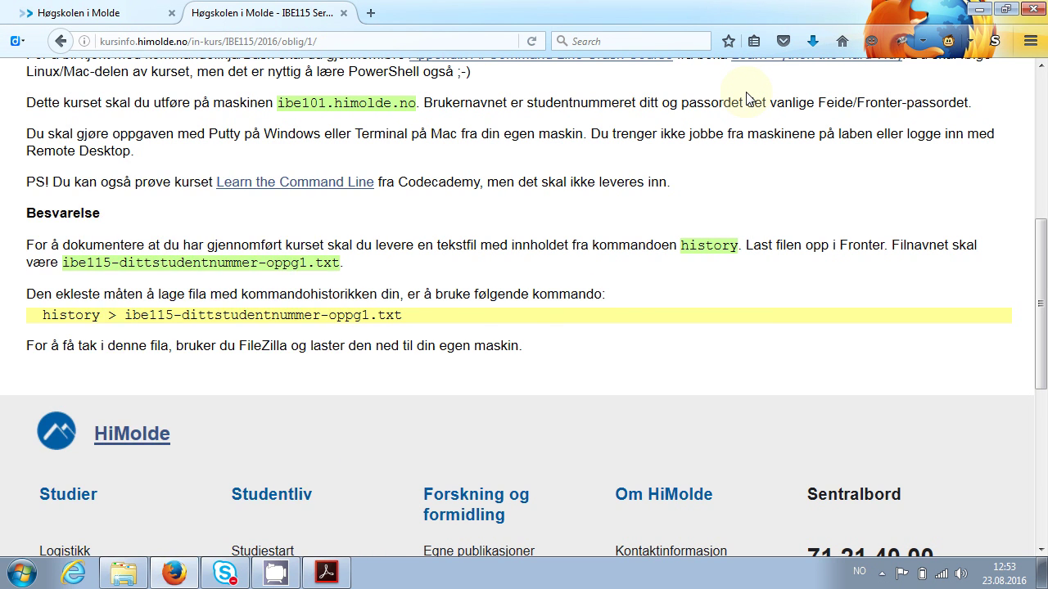
Relaunch PuTTY, reconnect to ibe101.himolde.no, and log in with the correct username and password
key("super")
type("pu")
key("Return")
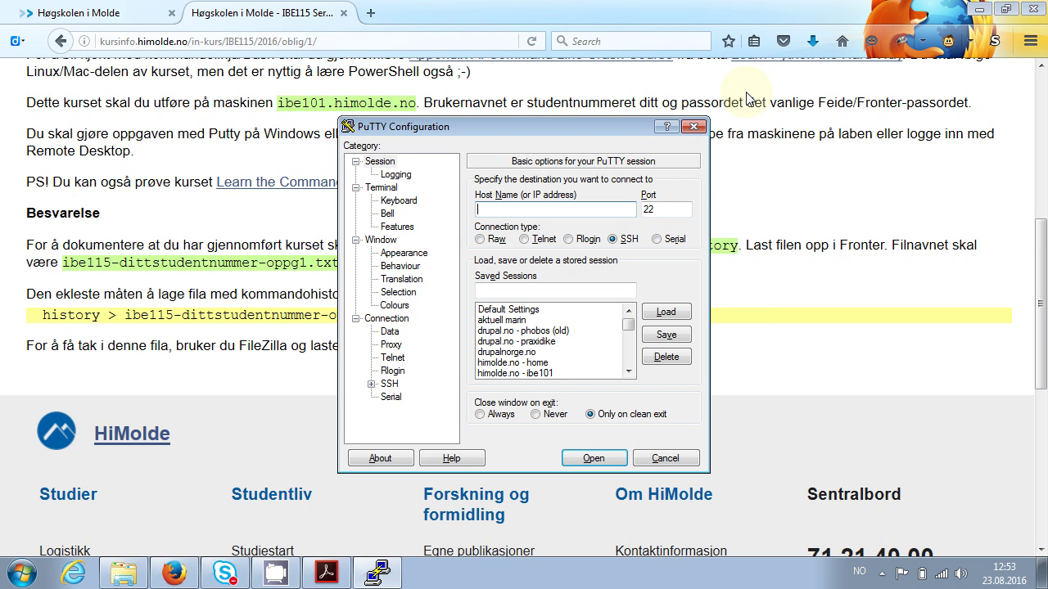
type("ibe101.himolde.no")
key("Return")
type("8")
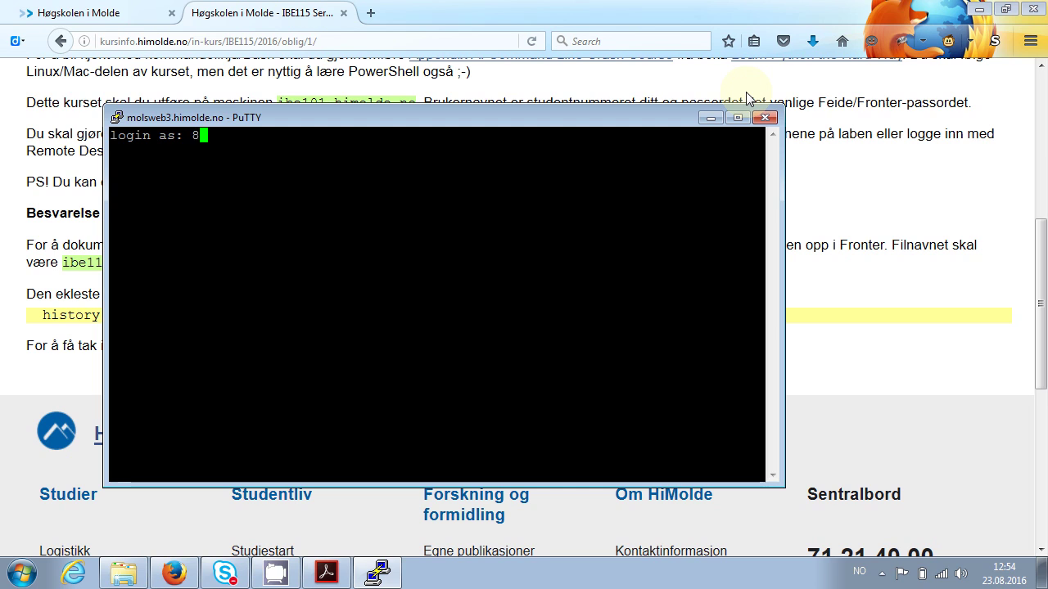
type("91430")
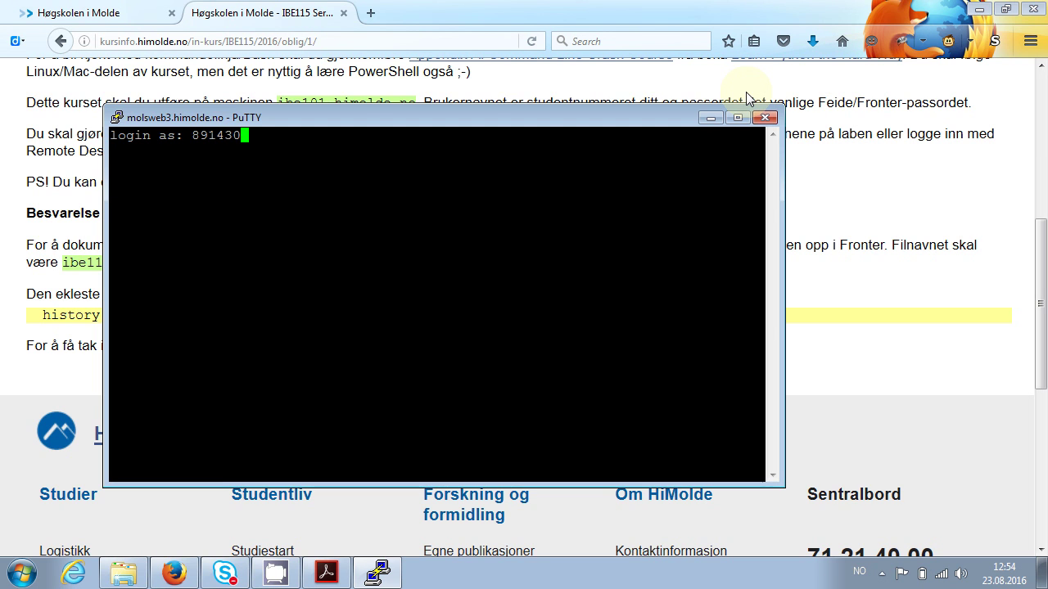
key("Return")
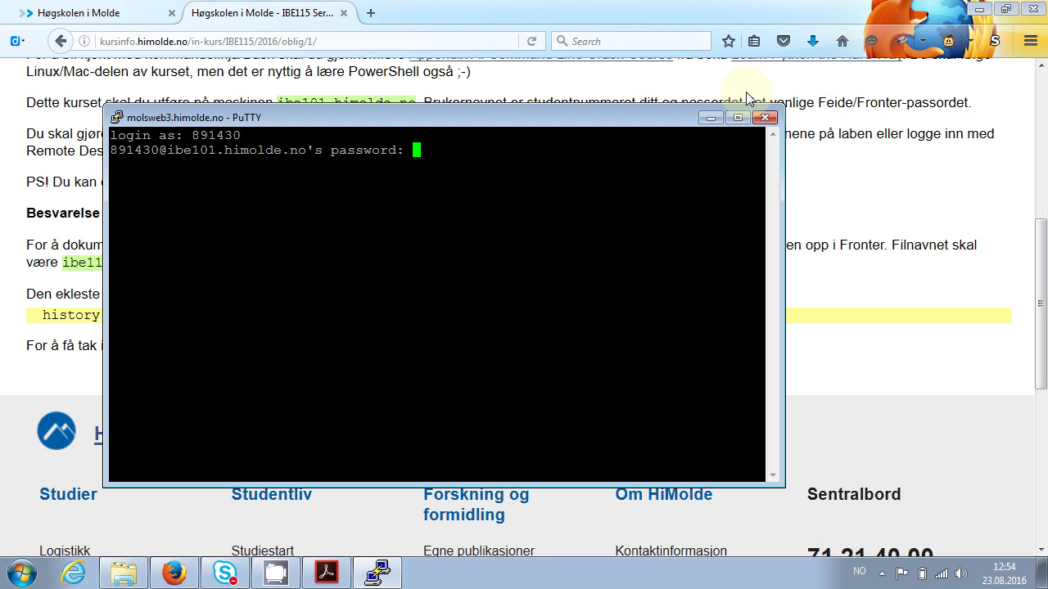
key("Return")
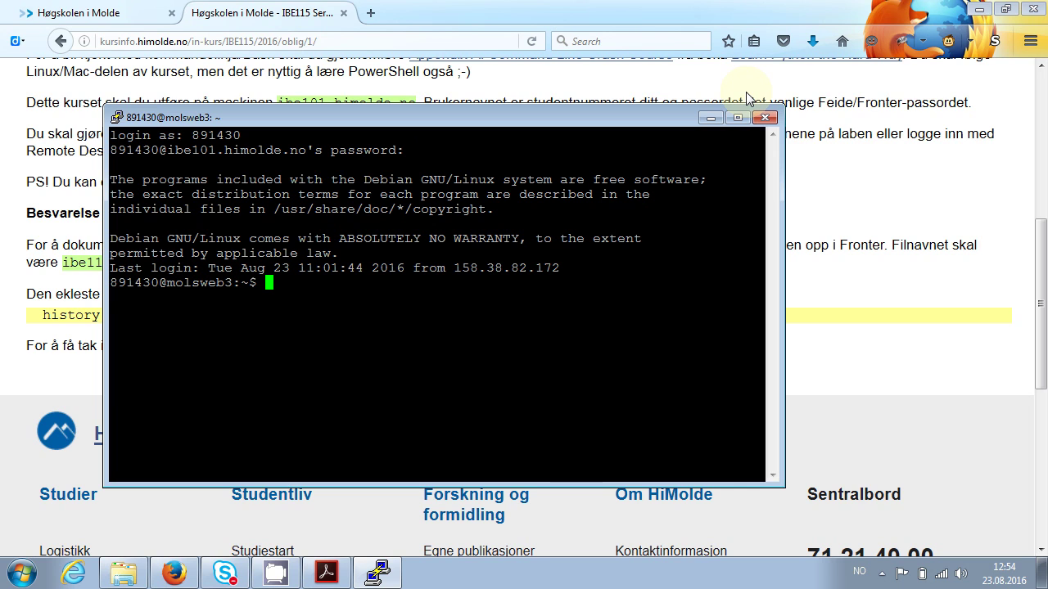
key("Return")
key("Return")
key("Return")
key("Return")
key("Return")
key("Return")
key("Return")
key("Return")
key("Return")
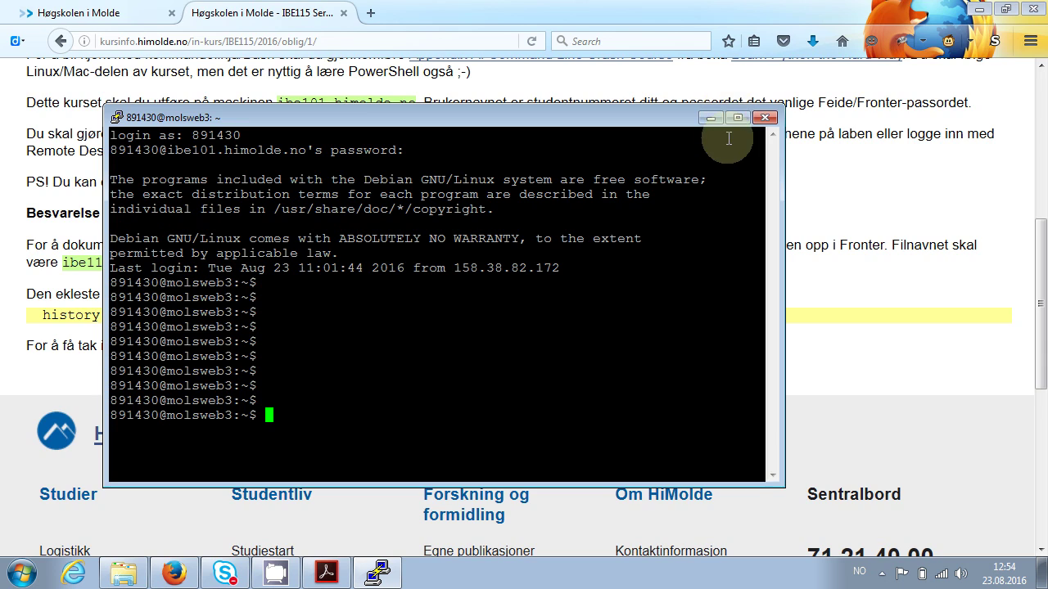
Maximize PuTTY and apply black-on-white terminal colours through Change Settings > Colours
left_click(748, 119)
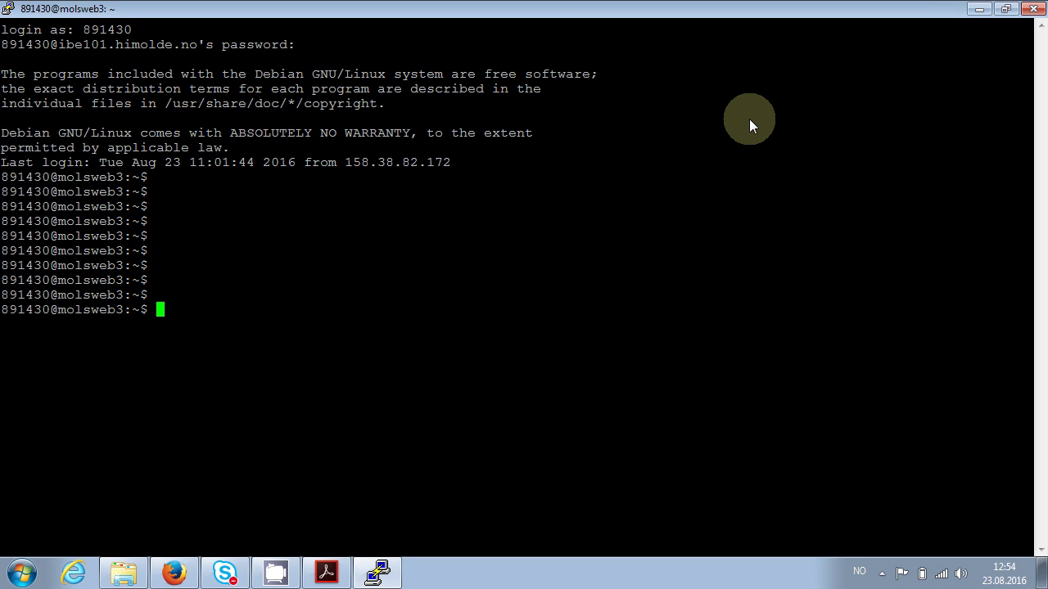
right_click(599, 14)
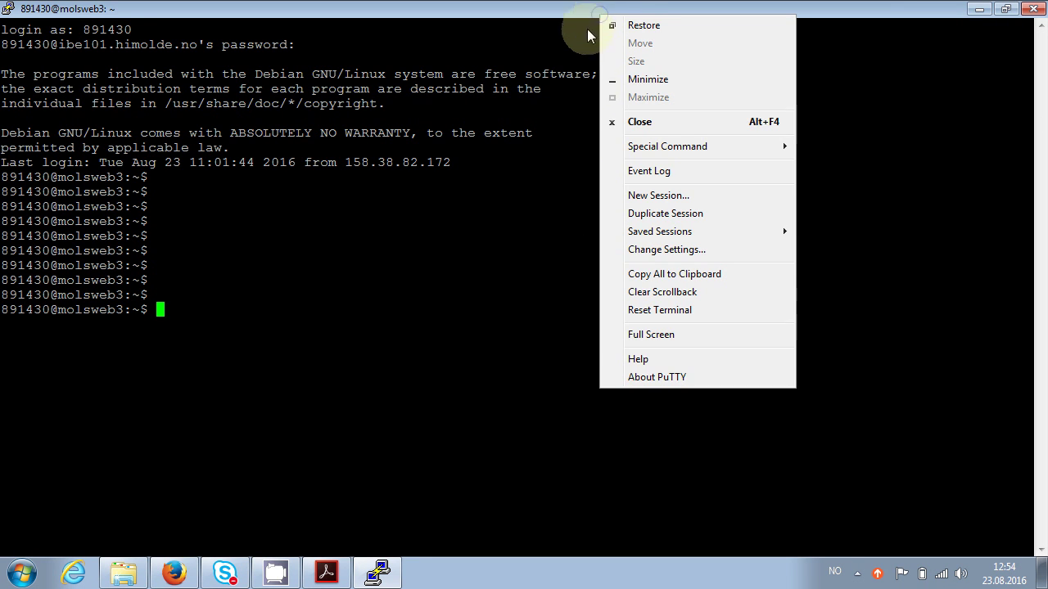
left_click(666, 250)
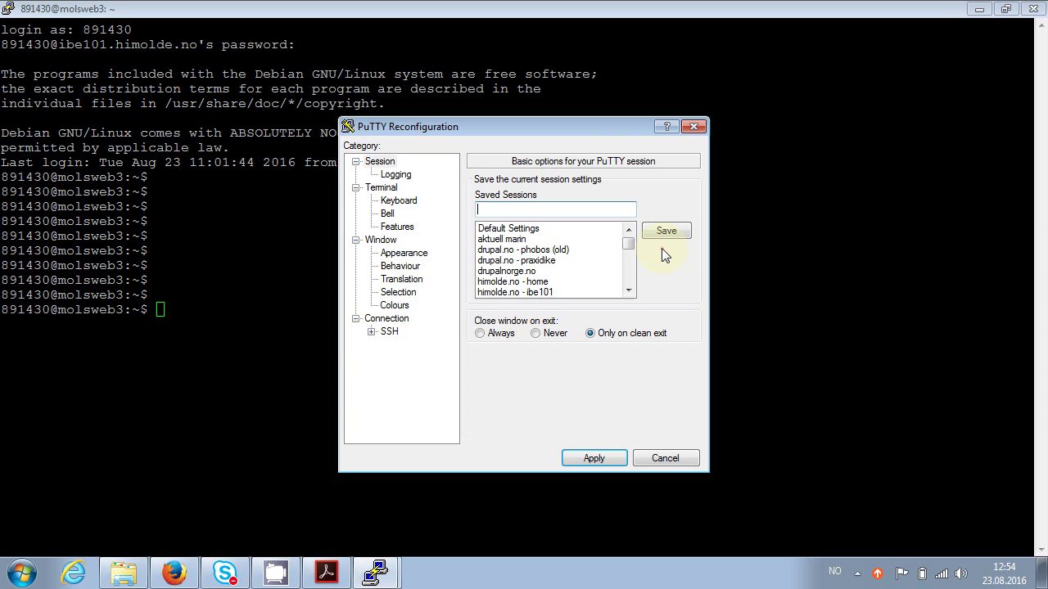
left_click(410, 307)
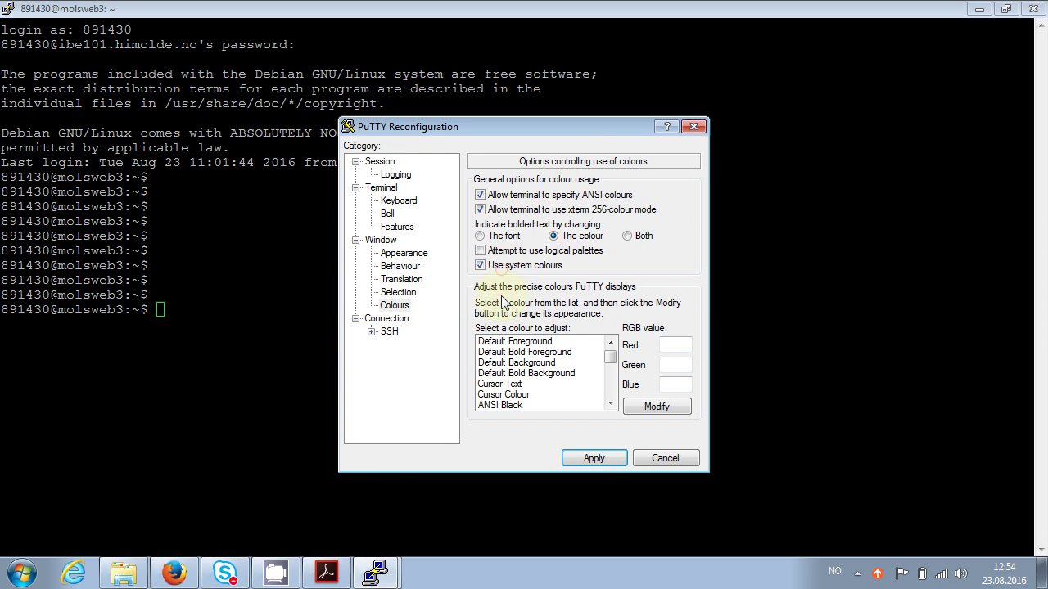
left_click(580, 460)
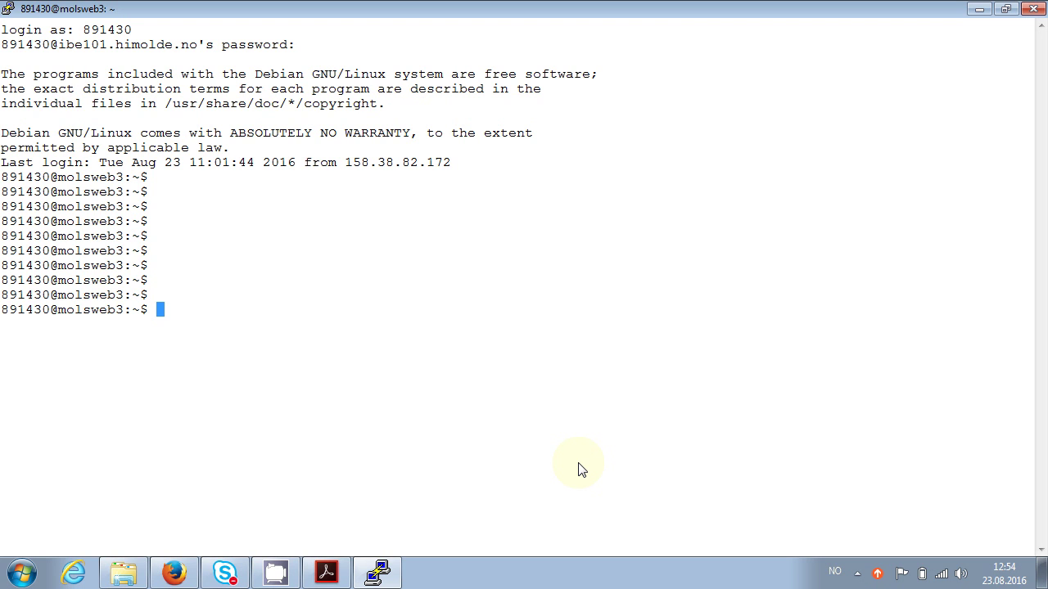
Clear the screen, run 'echo hello world', and recall that command
type("clear")
key("Return")
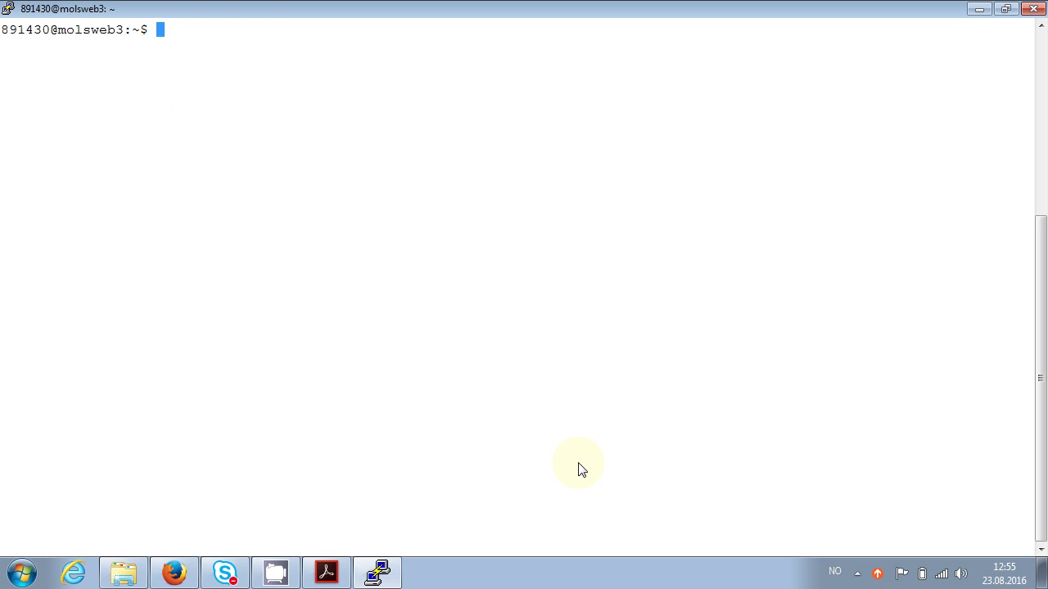
type("echo hello woprld")
key("BackSpace")
key("BackSpace")
key("BackSpace")
key("BackSpace")
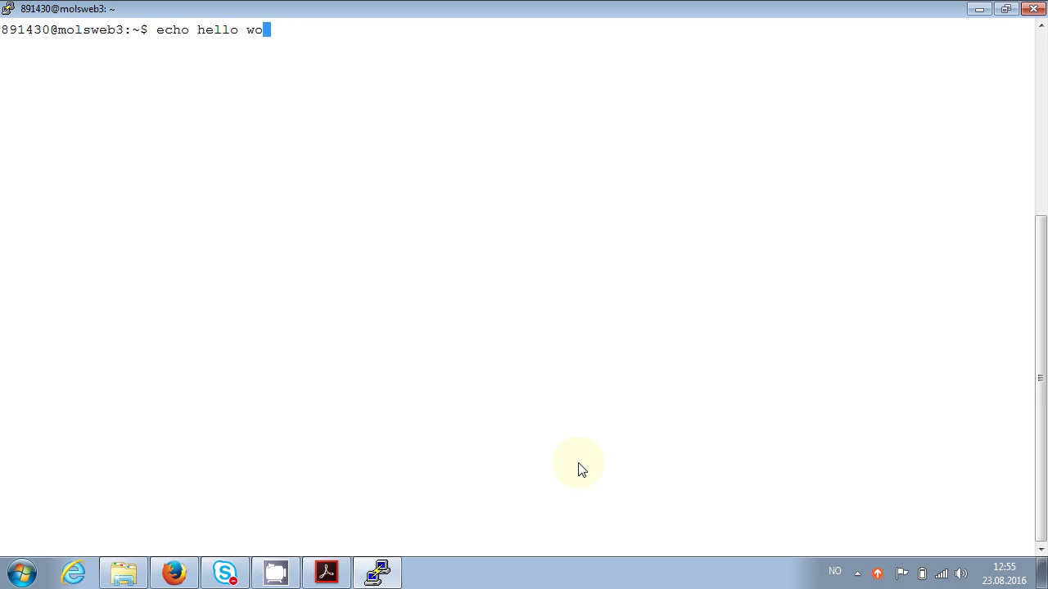
type("rld")
key("Return")
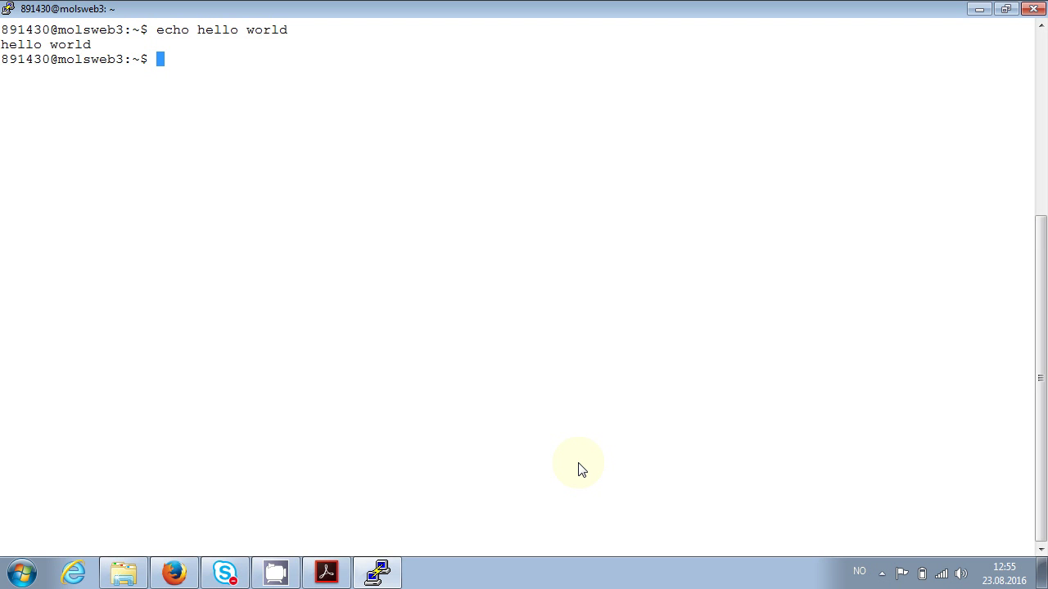
key("Up")
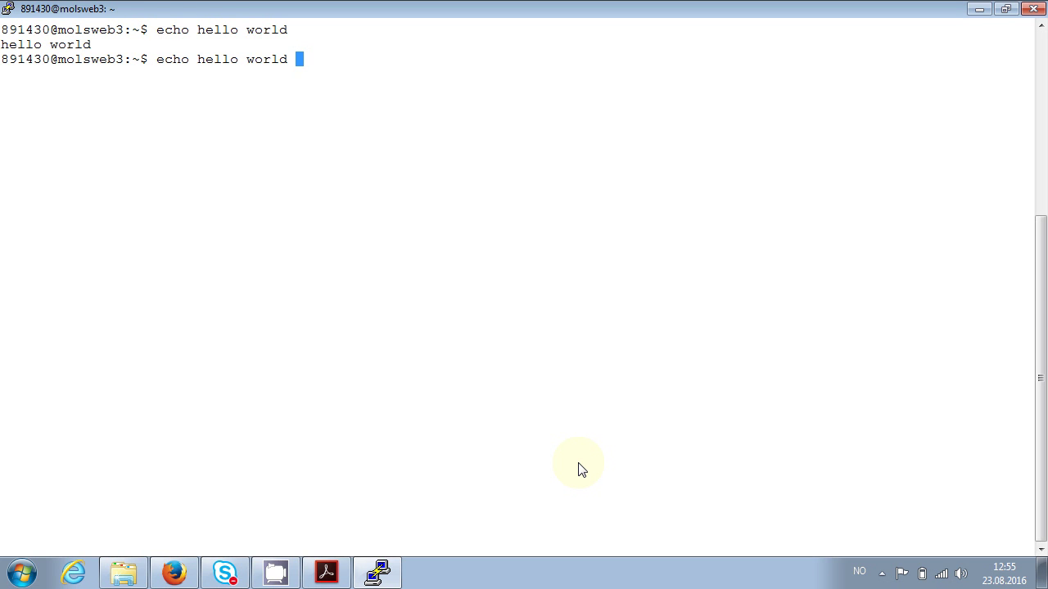
Redirect the echo output into fil.txt
type(">")
type("fil.txt")
key("Return")
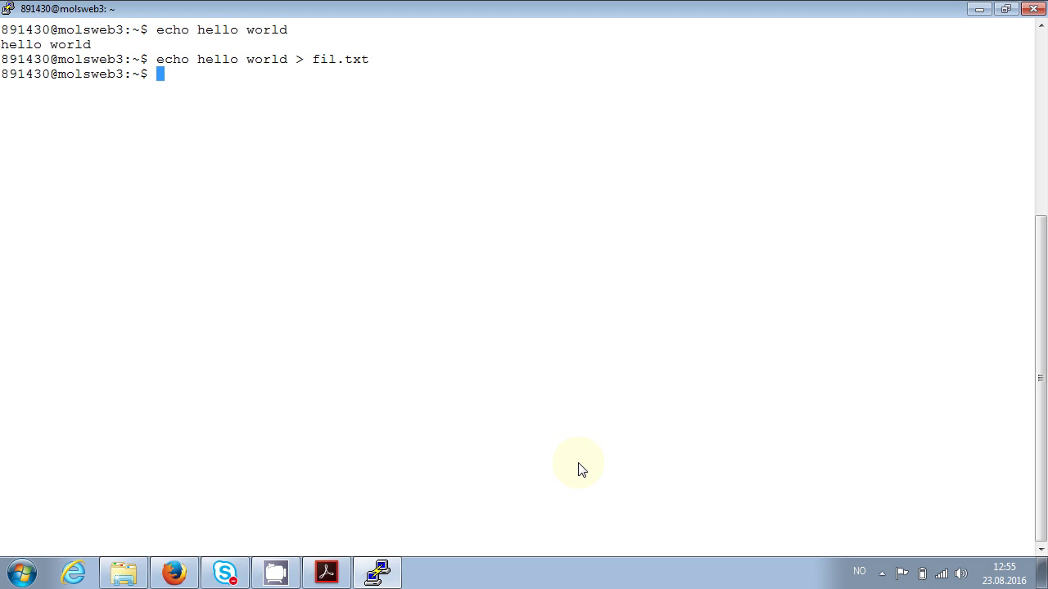
Show fil.txt's contents with cat, then type exit
type("cat f")
key("Tab")
key("Return")
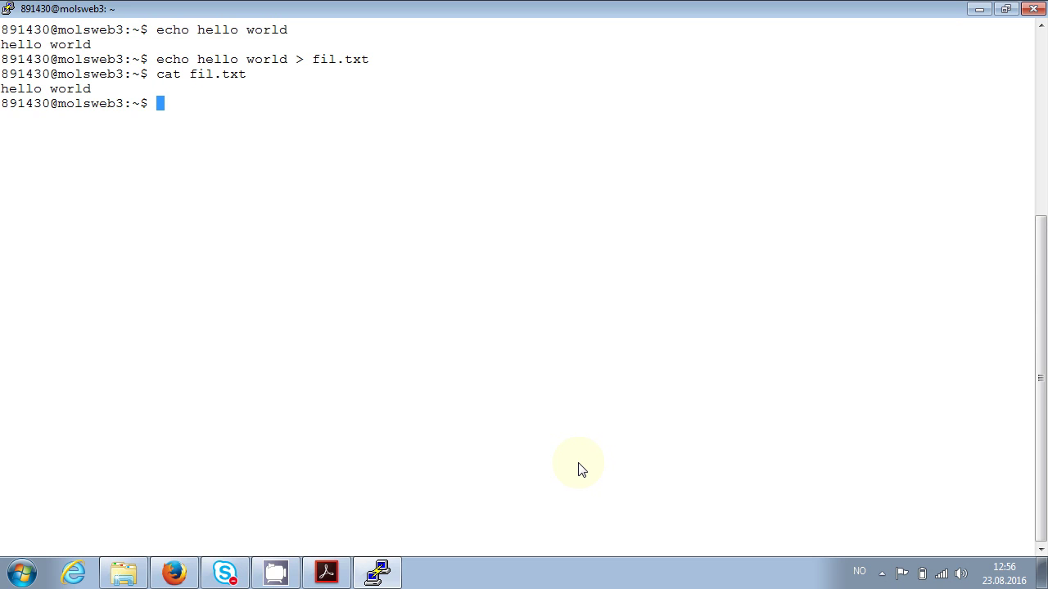
type("exit")
Close PuTTY and launch FileZilla from the Start menu search
left_click(1032, 15)
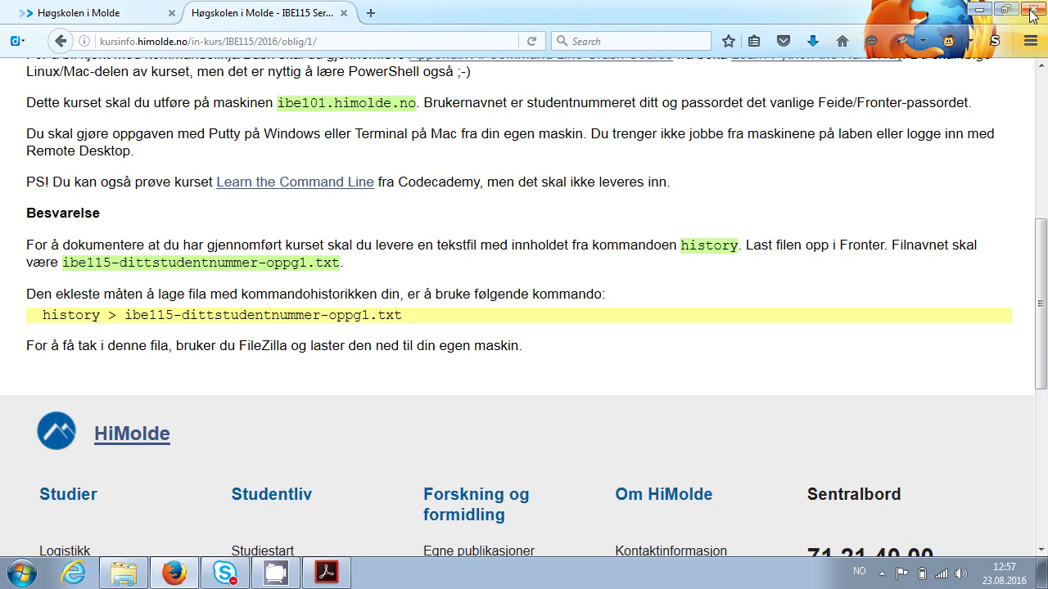
key("super")
type("fi")
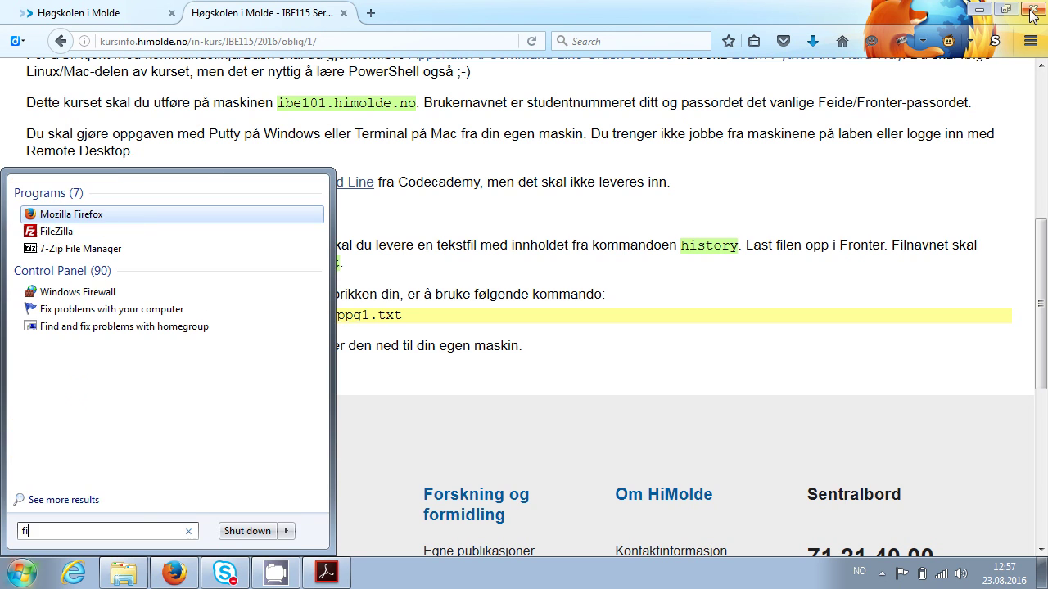
key("Down")
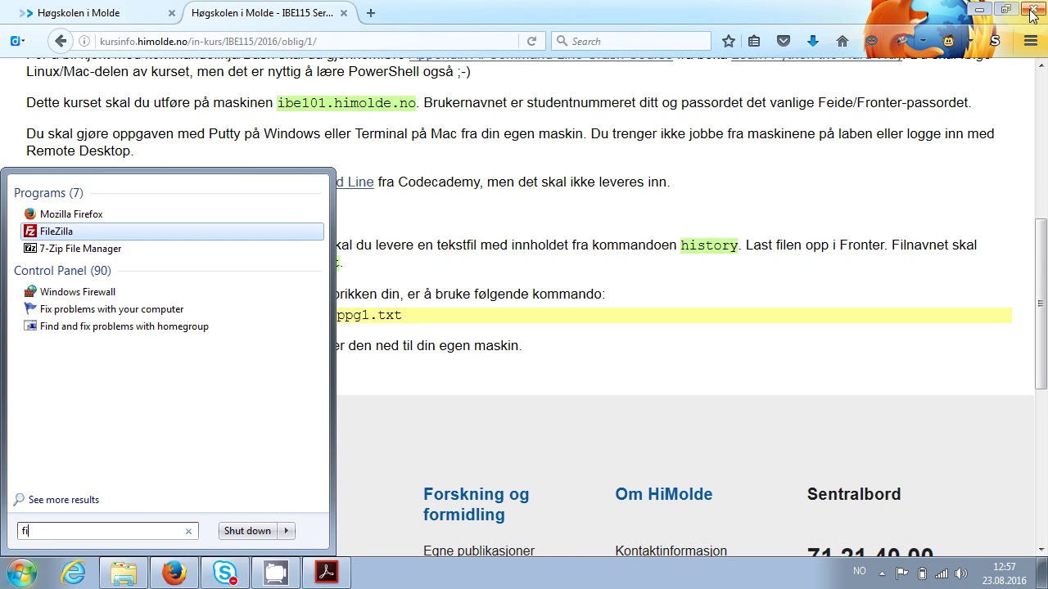
key("Return")
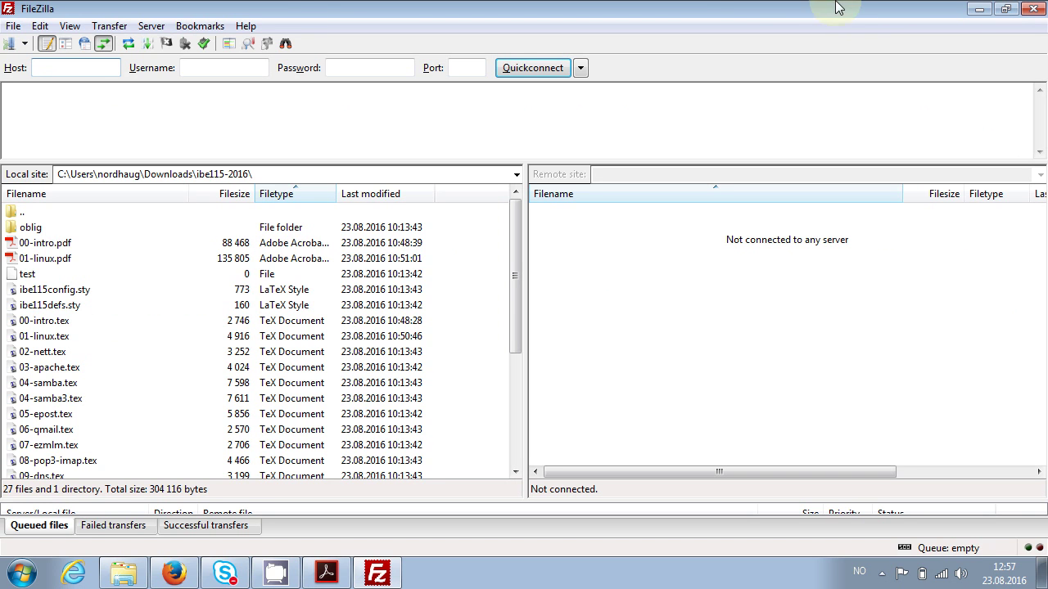
Enter host ibe101.himolde.no, the account username and port 22, then try connecting
left_click(12, 44)
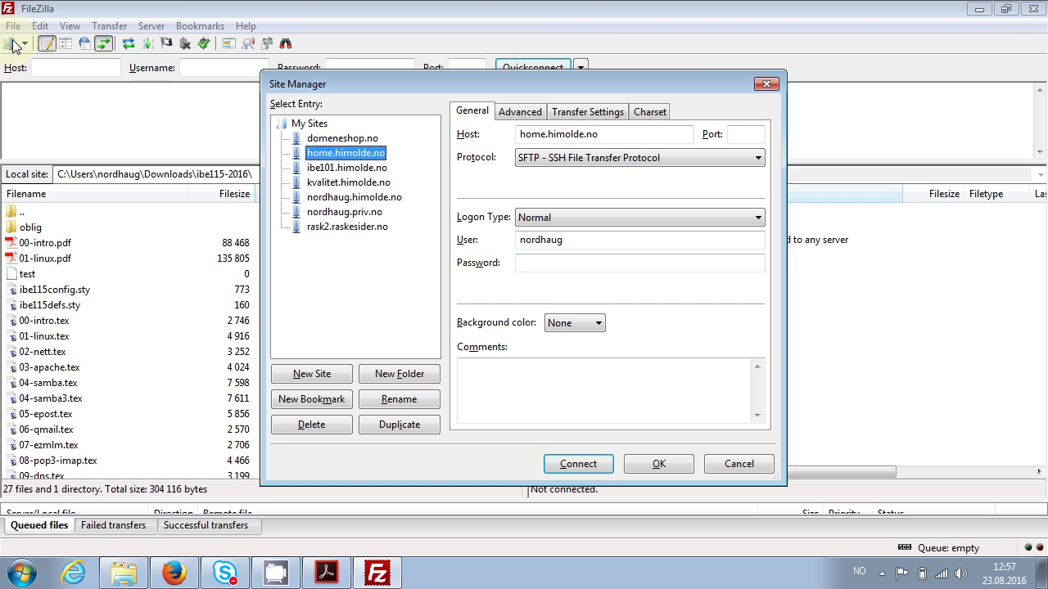
left_click(758, 86)
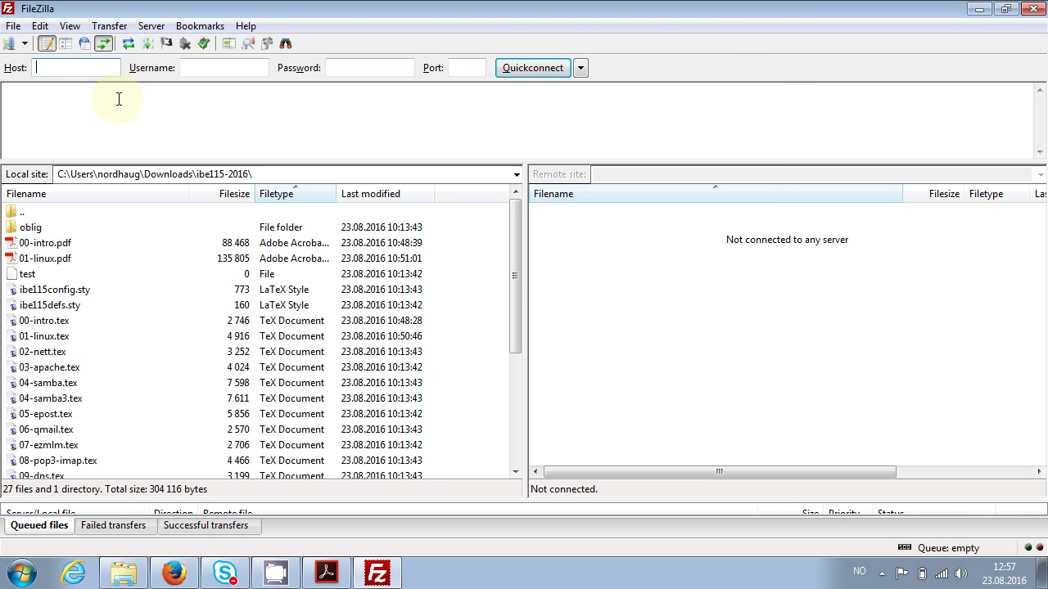
type("ibe101")
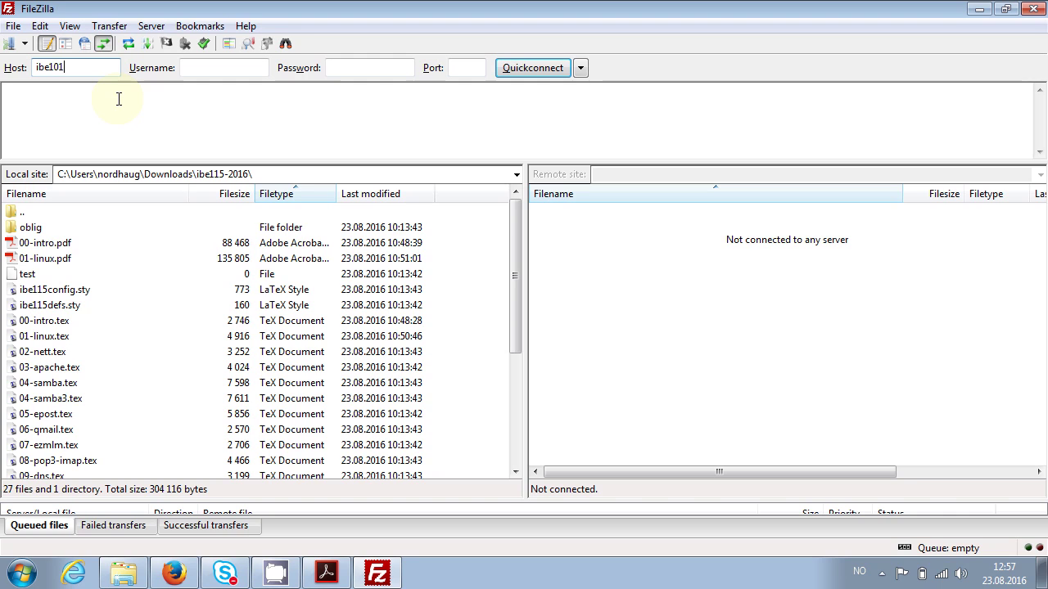
type(".himol")
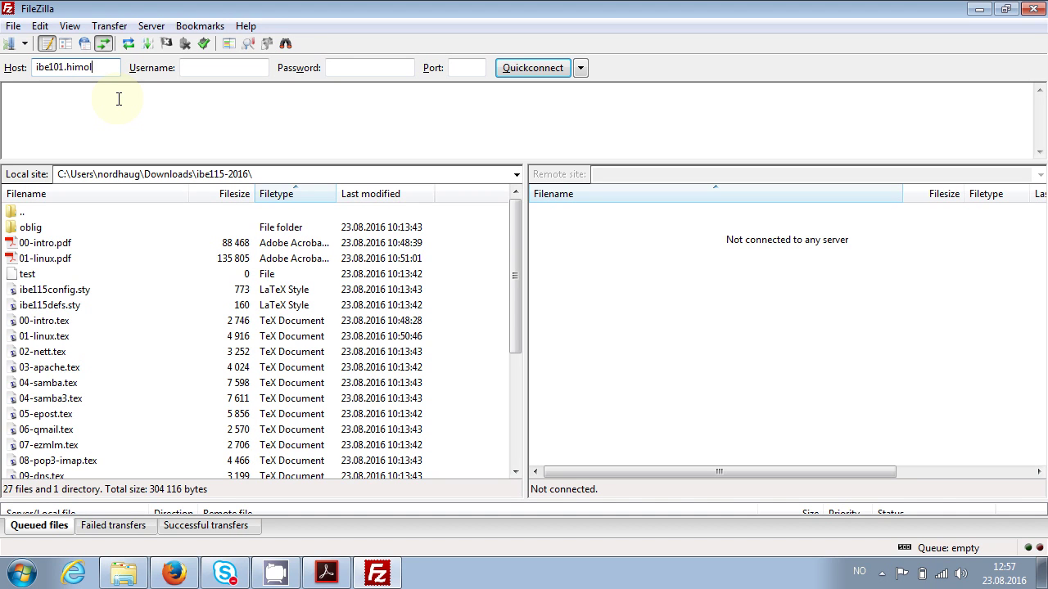
type("de.no")
key("Tab")
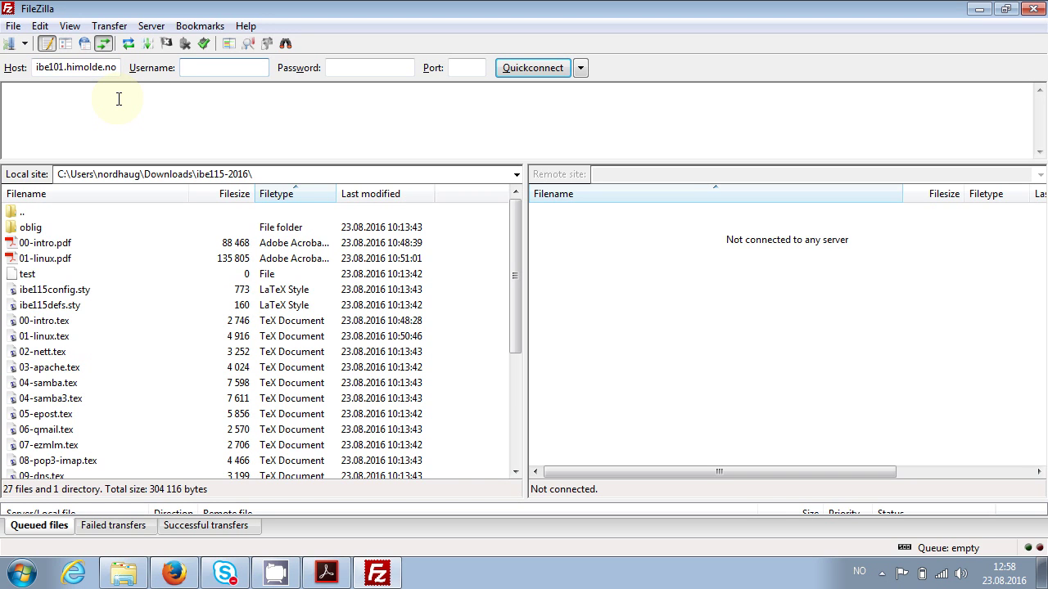
type("891430")
key("Tab")
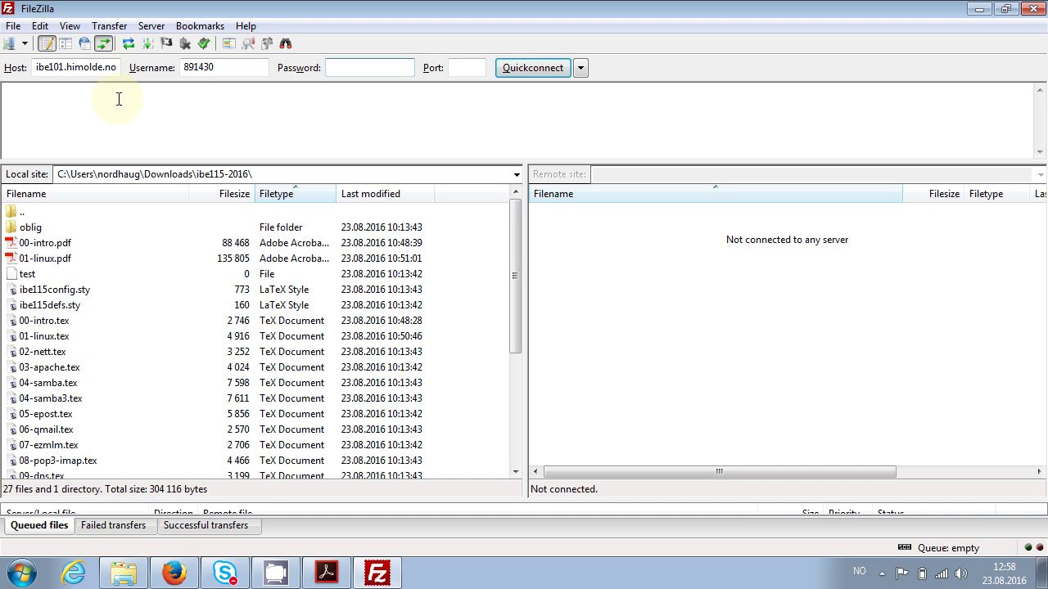
key("Tab")
key("Tab")
type("22")
key("Return")
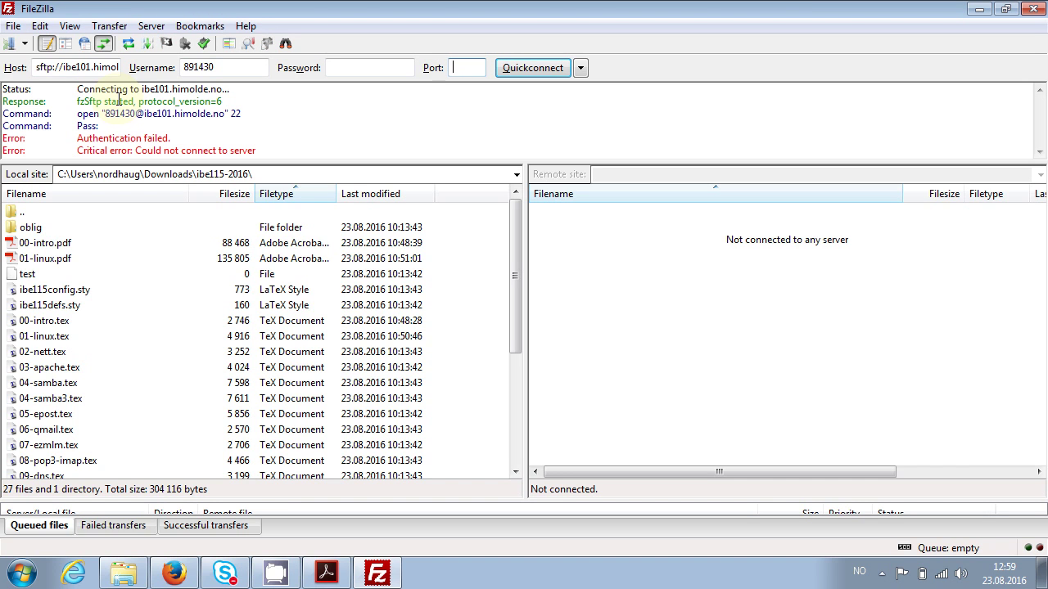
Re-enter the account password after the authentication failure
left_click(345, 67)
type("•••")
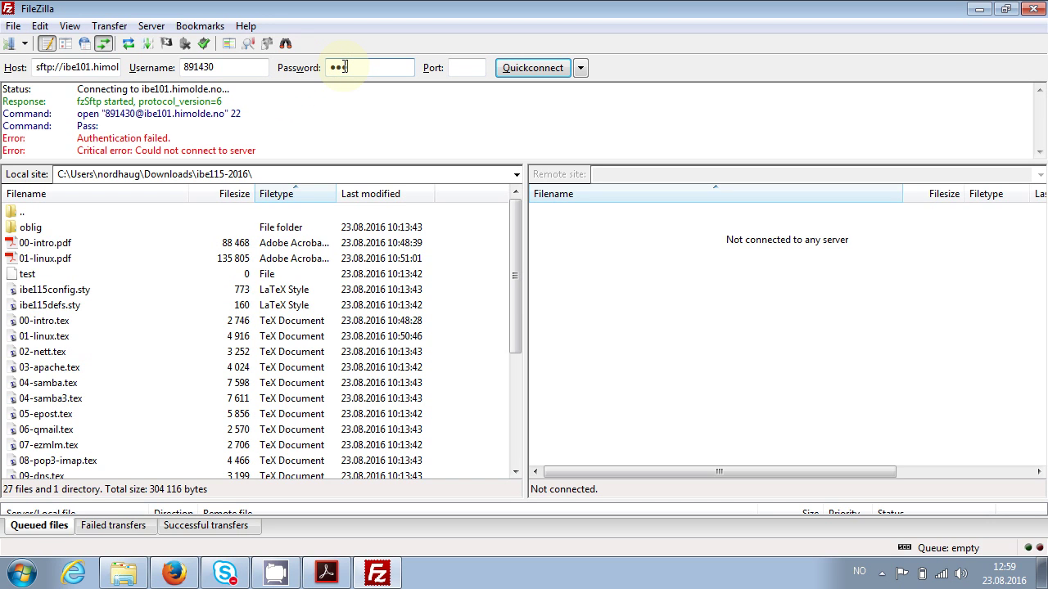
type("••")
type("••")
left_click(459, 70)
Connect over SFTP on port 22 and move the local pane up to the Desktop folder
type("22")
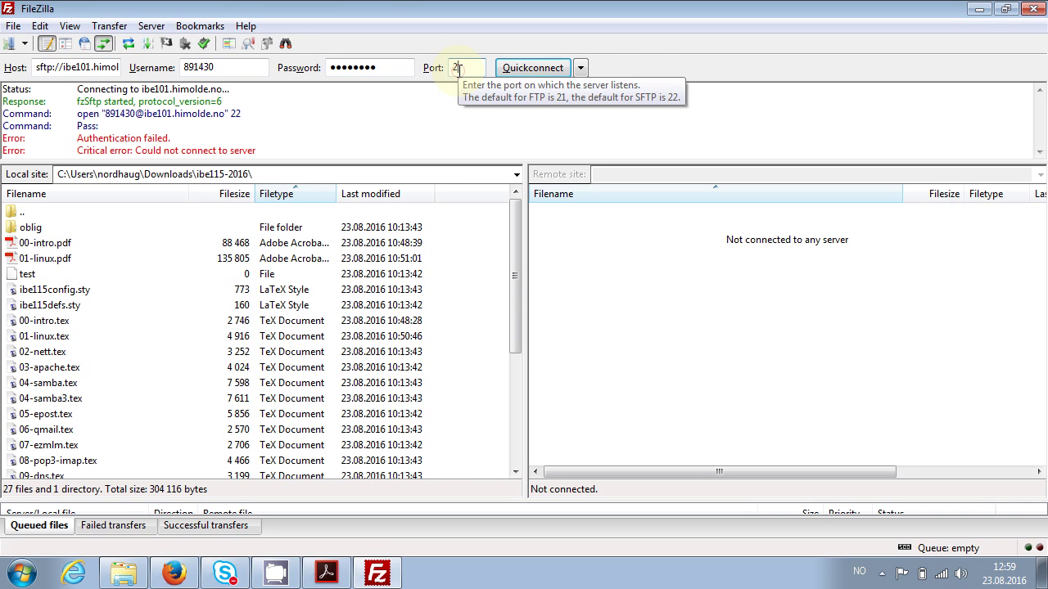
left_click(530, 72)
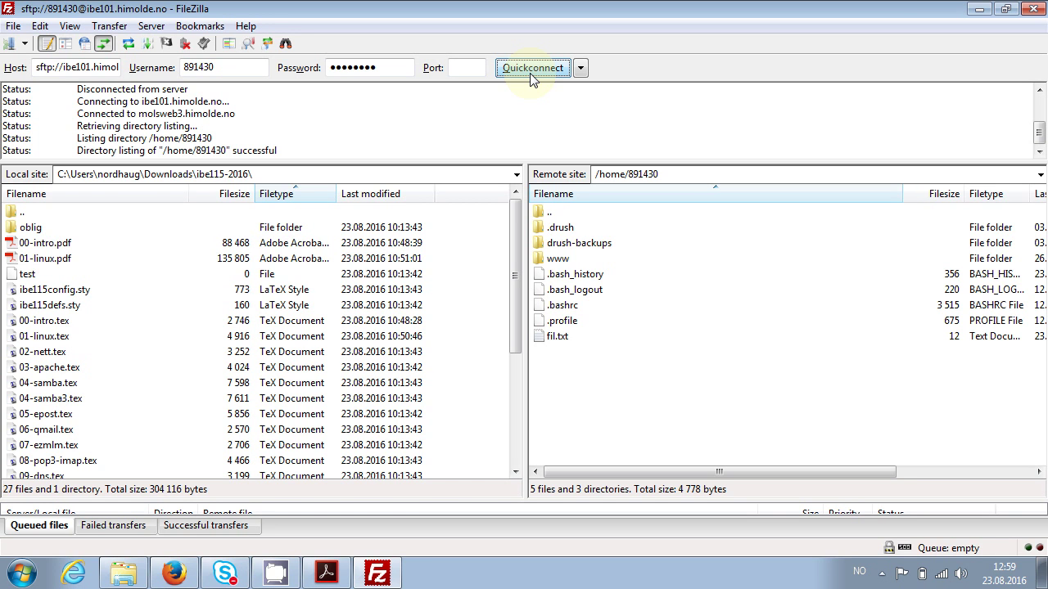
double_click(23, 213)
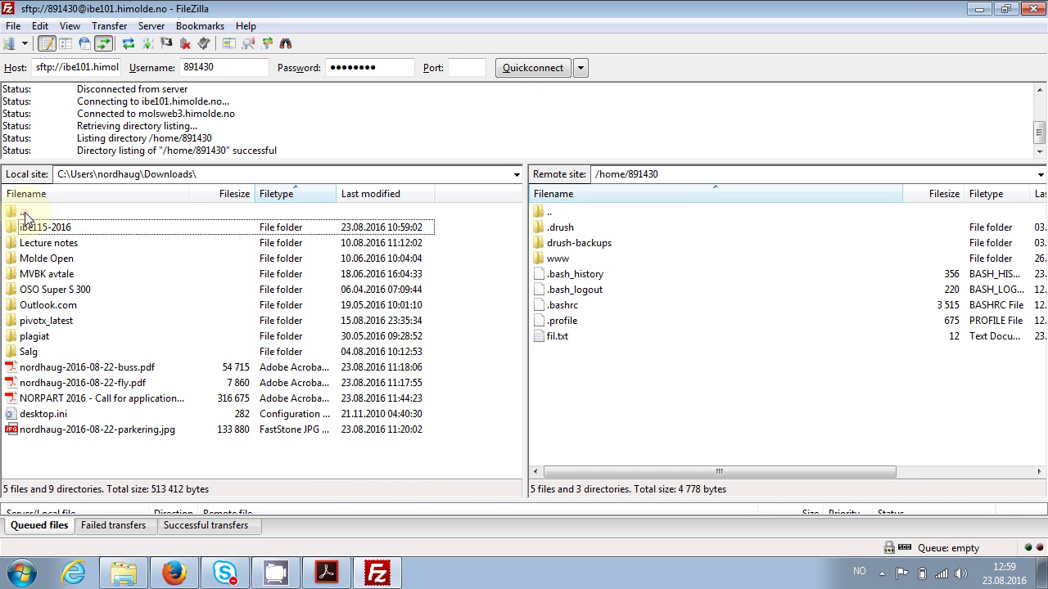
double_click(23, 213)
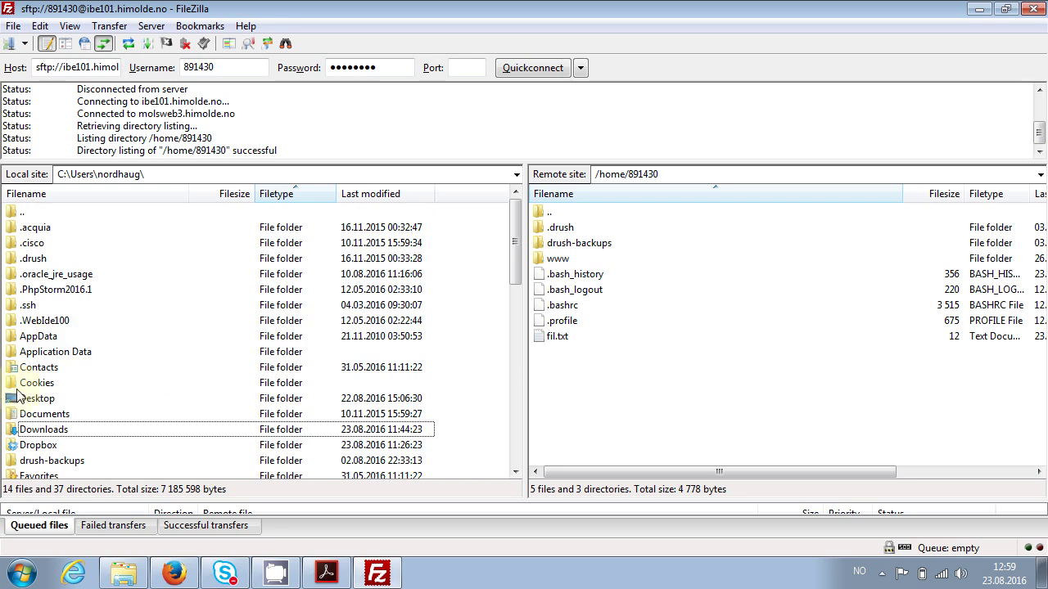
double_click(19, 397)
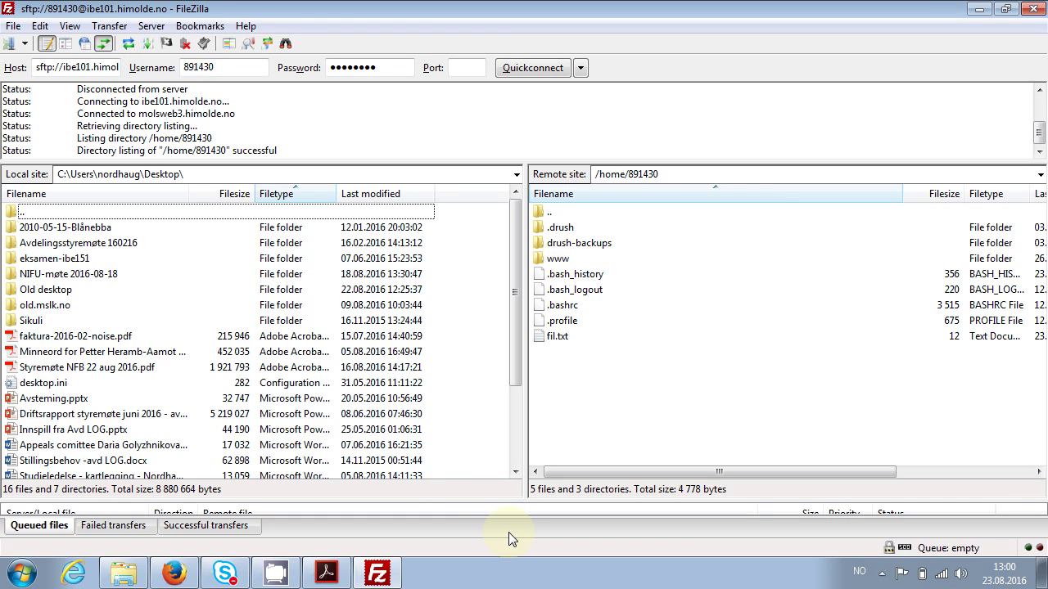
Download the remote fil.txt (12 bytes) to the local Desktop and refresh the listing
right_click(567, 338)
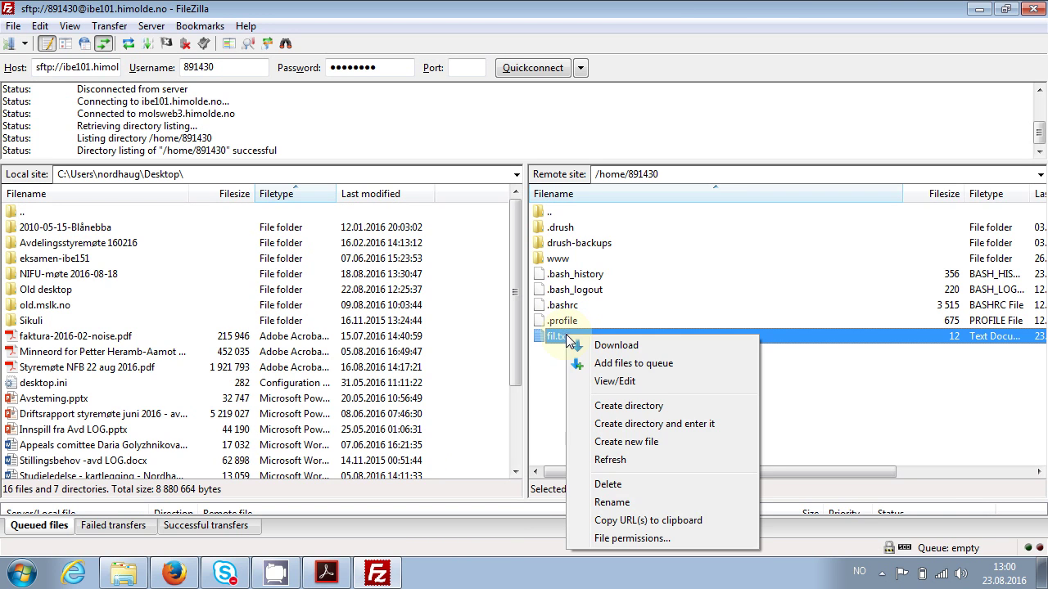
left_click(615, 347)
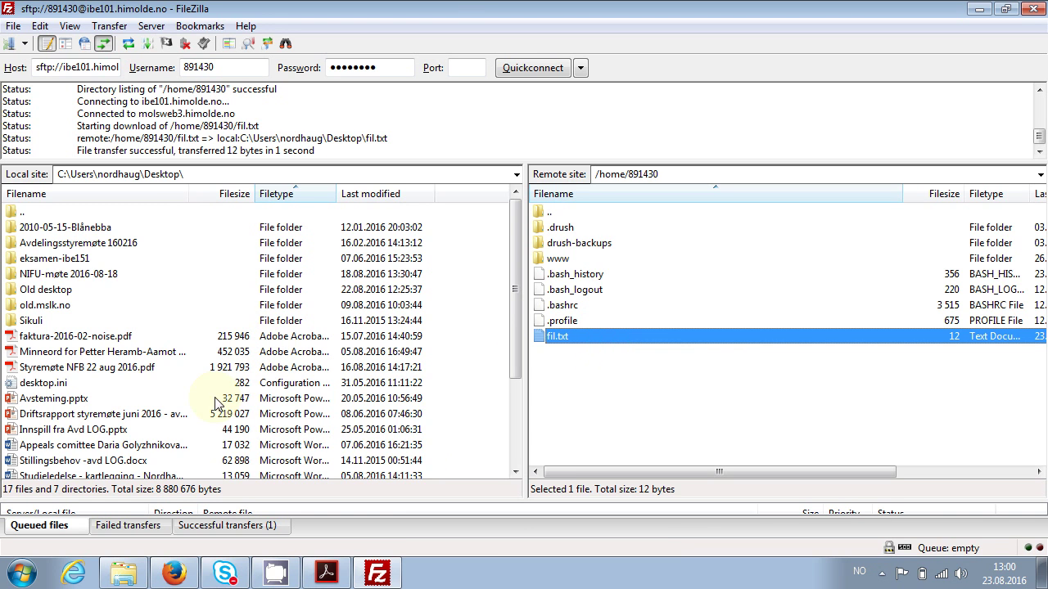
left_click_drag(517, 318, 486, 398)
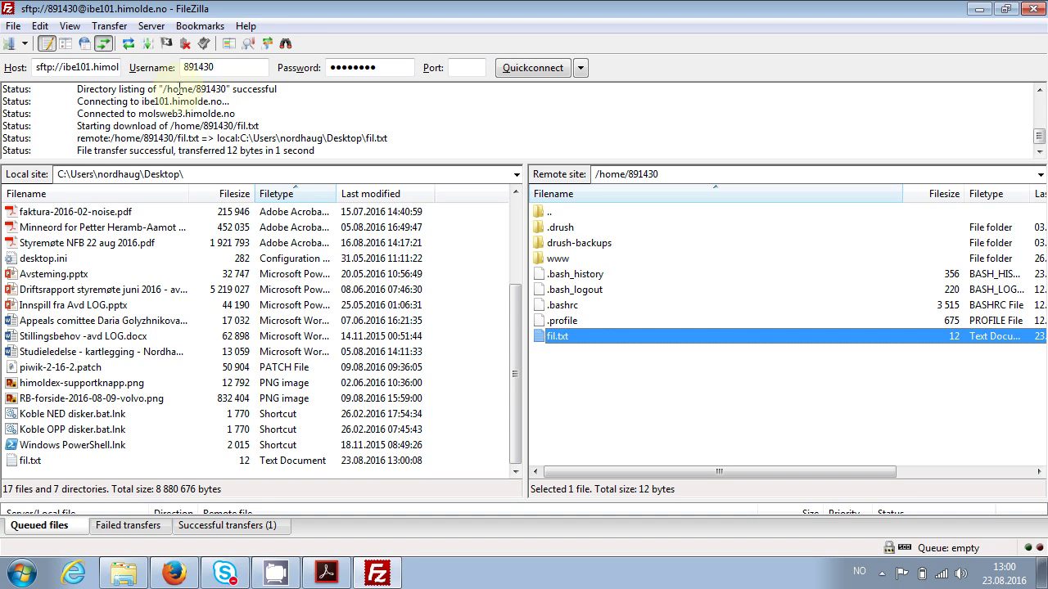
left_click(129, 45)
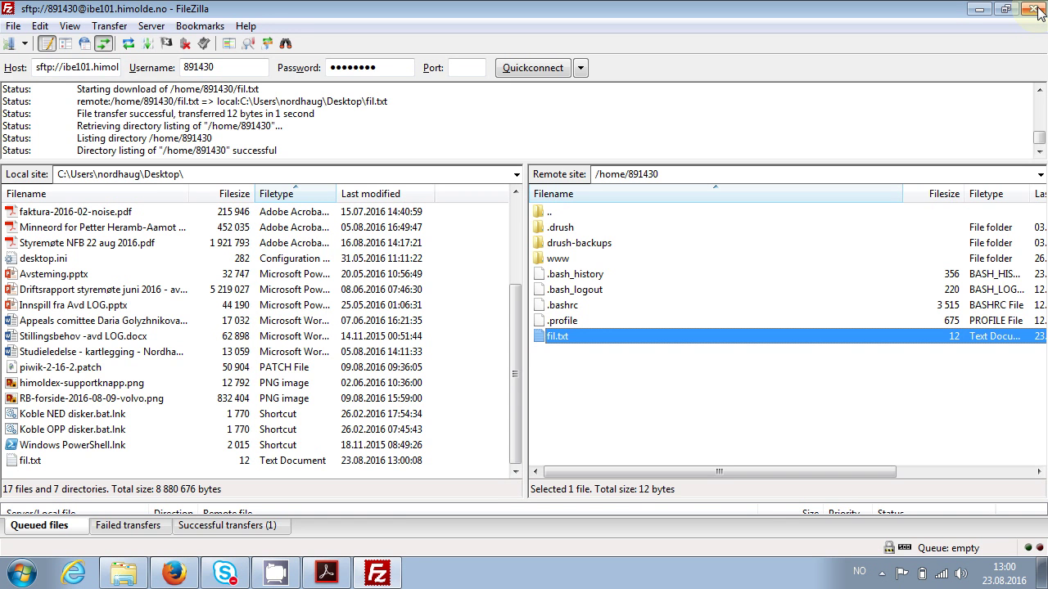
Close FileZilla and Firefox, move fil.txt to the desktop centre and view 'hello world' in Notepad
left_click(1036, 10)
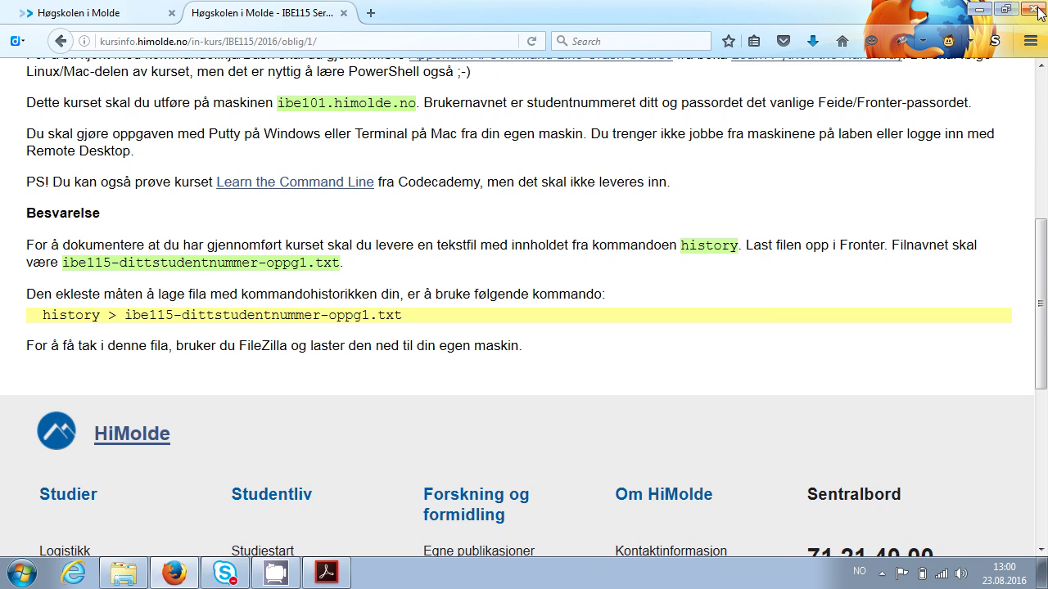
left_click(1036, 10)
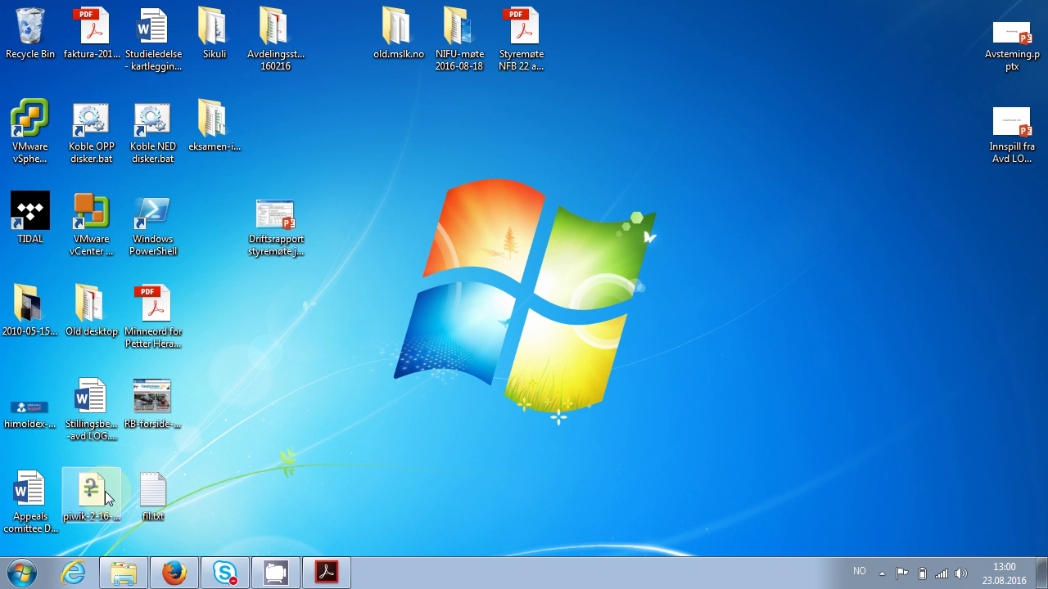
left_click(144, 496)
left_click_drag(144, 496, 401, 405)
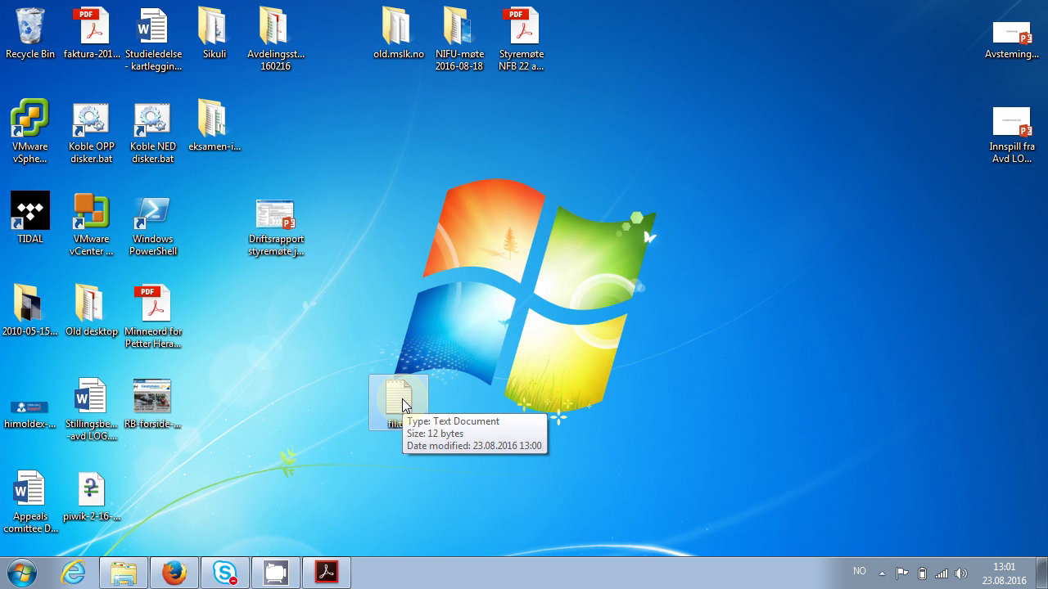
double_click(402, 405)
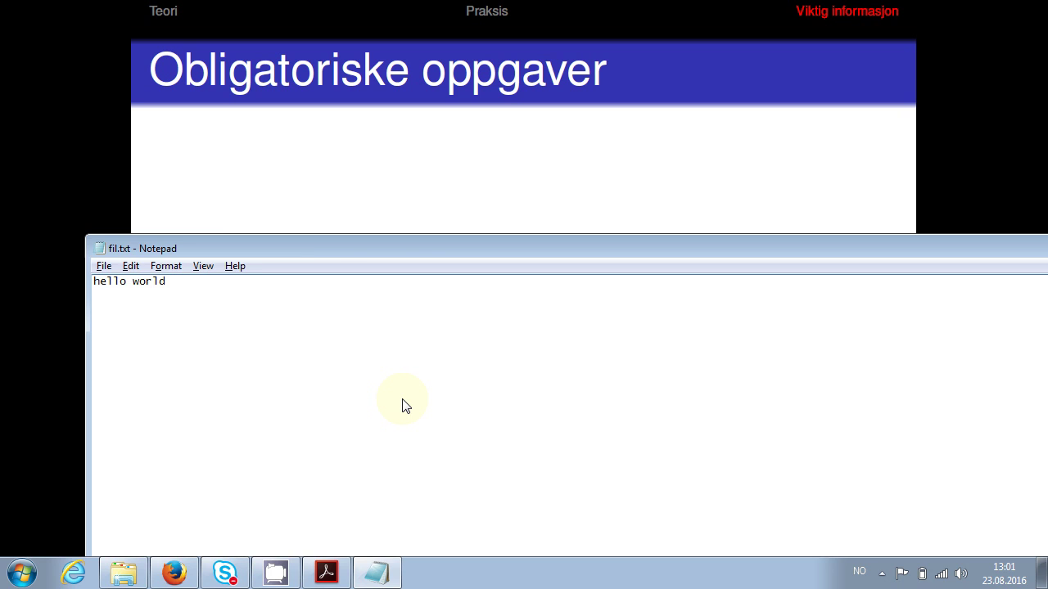
key("alt+Tab")
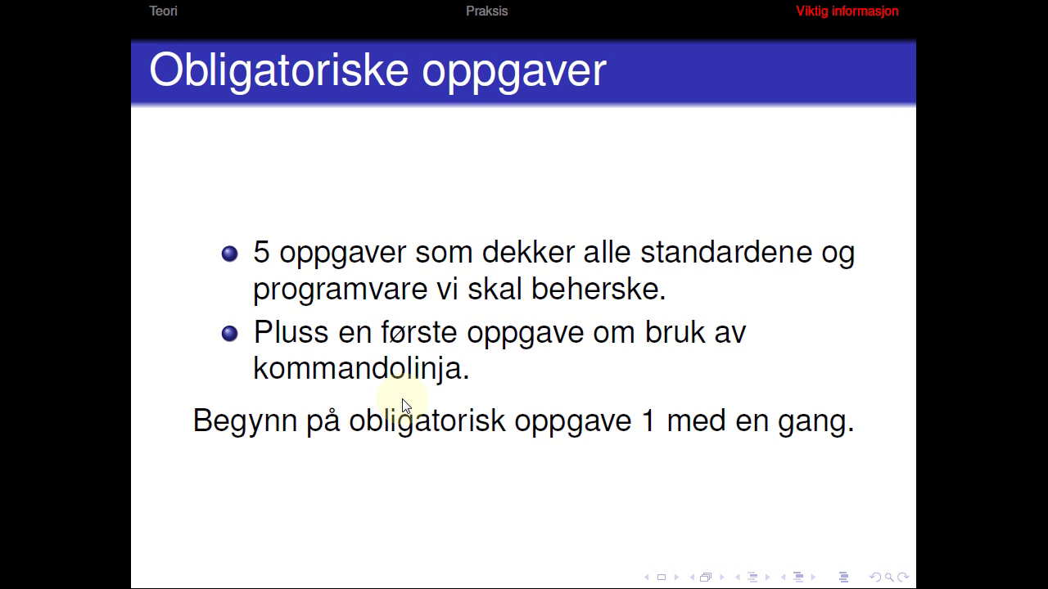
key("alt+Tab")
key("alt+Tab")
key("alt+Tab")
key("alt+Tab")
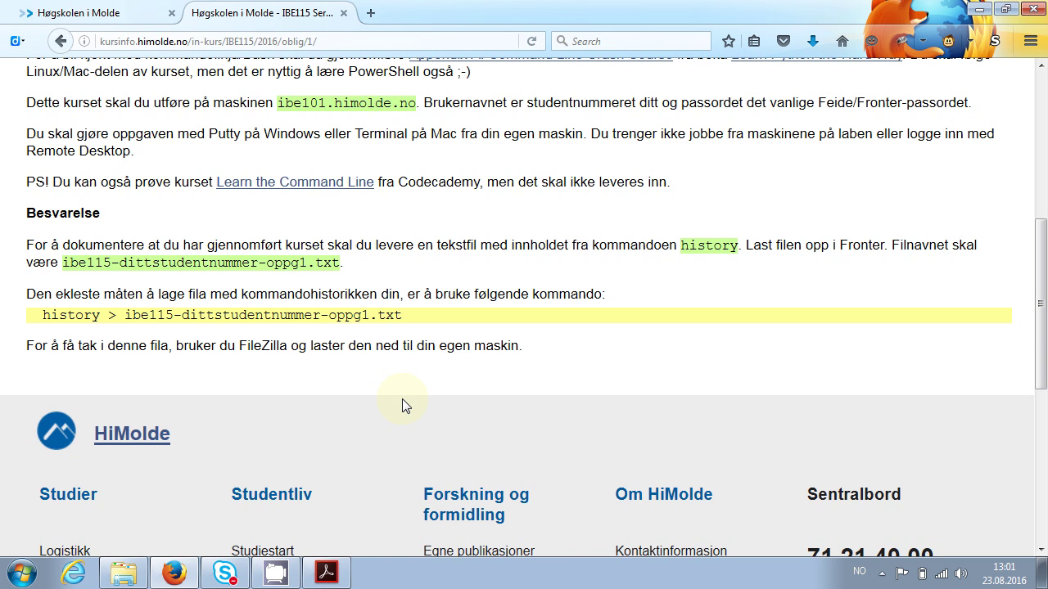
Go back twice in Firefox to the IBE115 Serverdrift course main page, then bring up Start
scroll(402, 399, "up", 6)
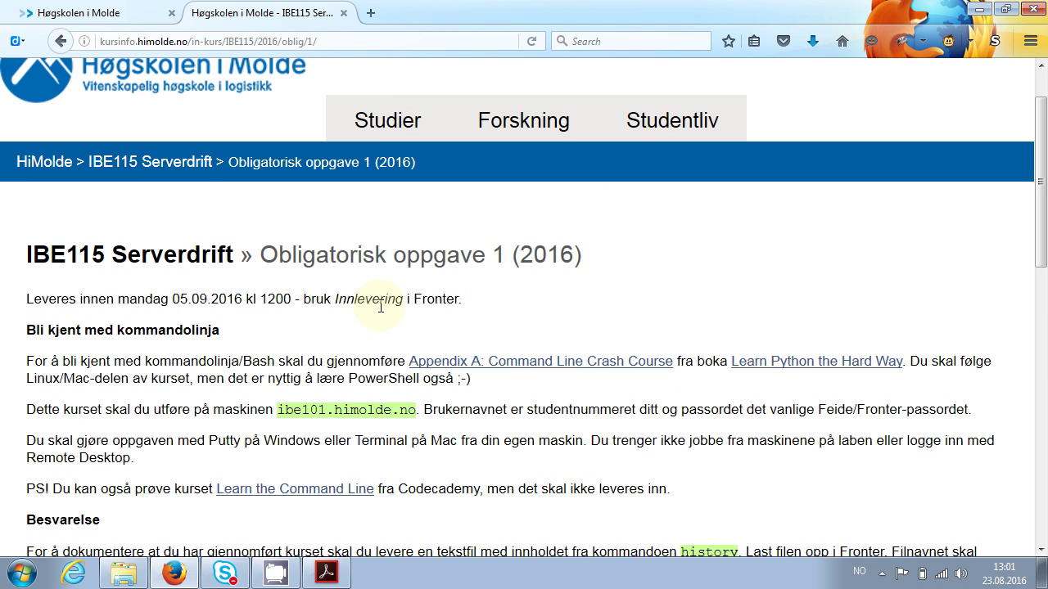
key("alt+Left")
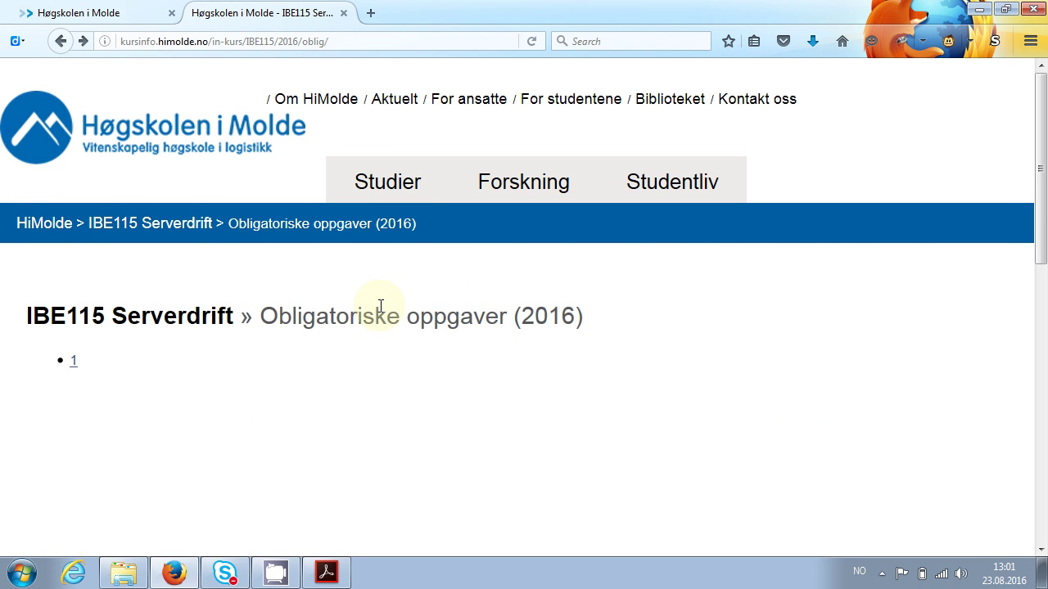
key("alt+Left")
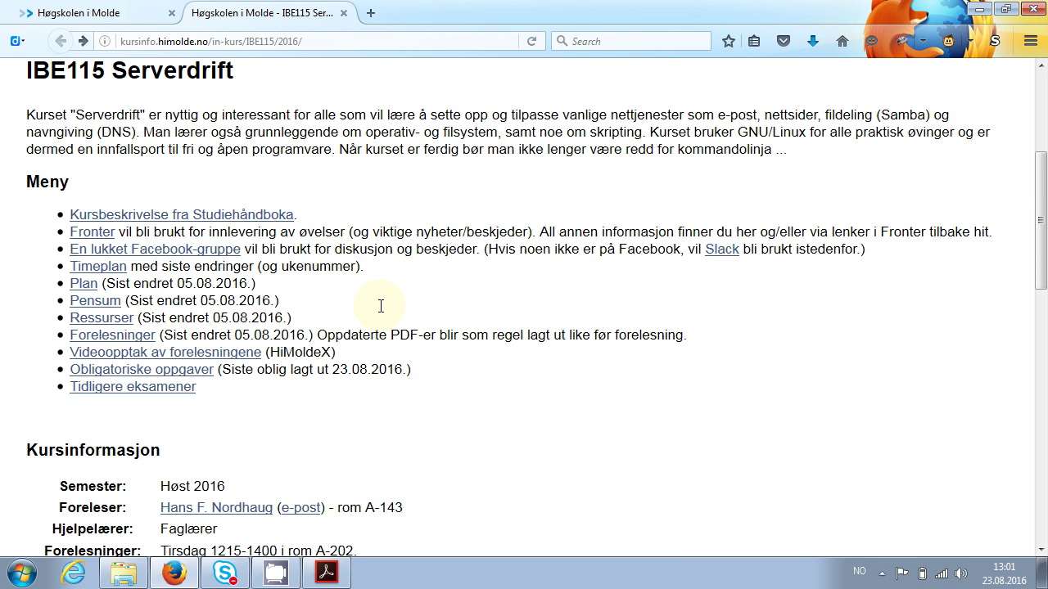
key("super")
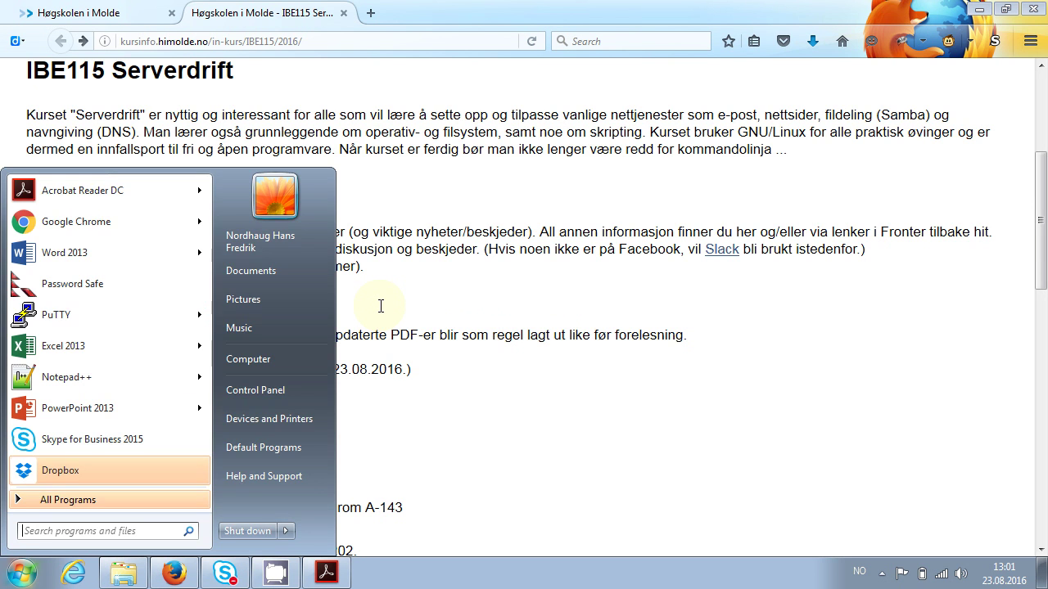
Launch Chrome via Start search 'ch' and open the HiMolde - IBE115 Facebook group's assignment post
type("ch")
key("Return")
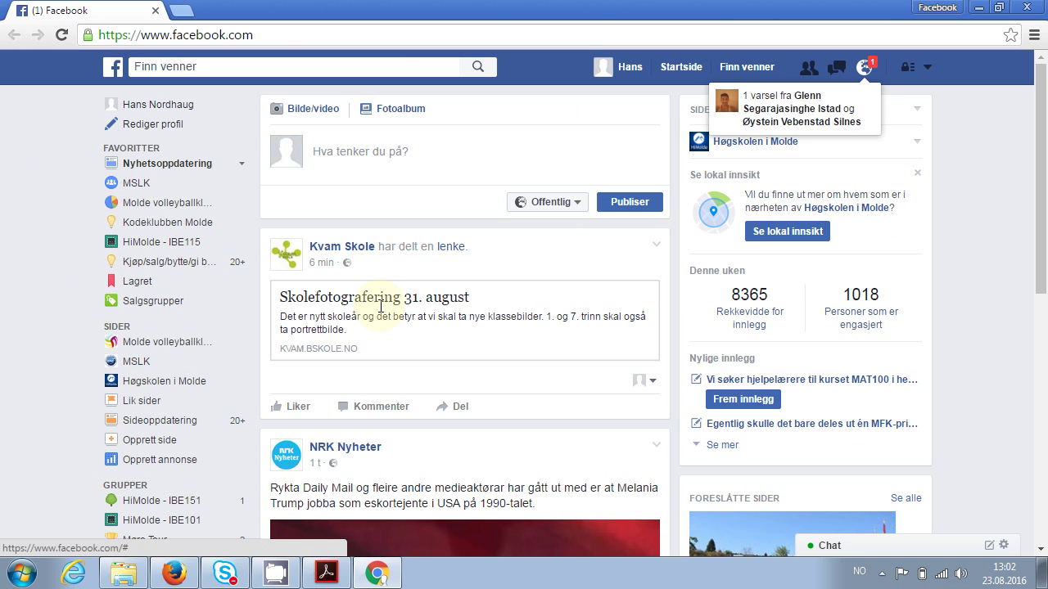
left_click(173, 250)
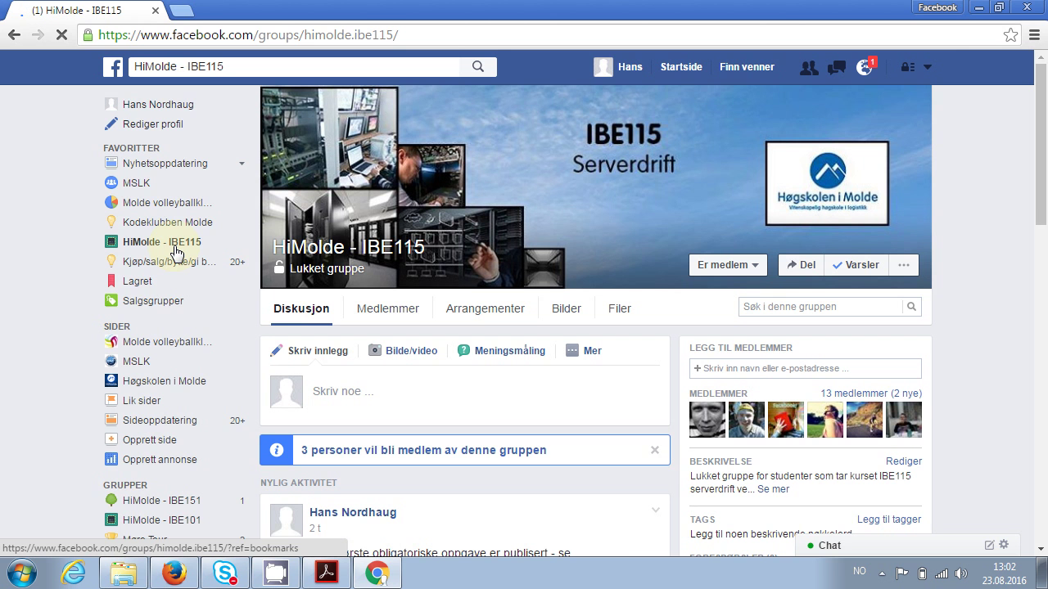
scroll(176, 254, "down", 1)
scroll(177, 254, "down", 3)
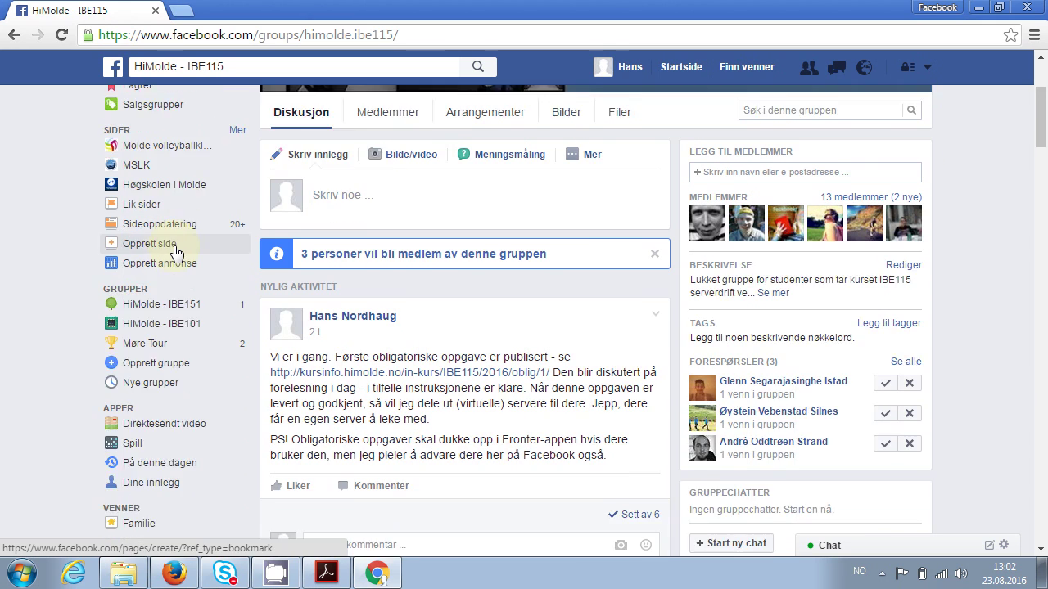